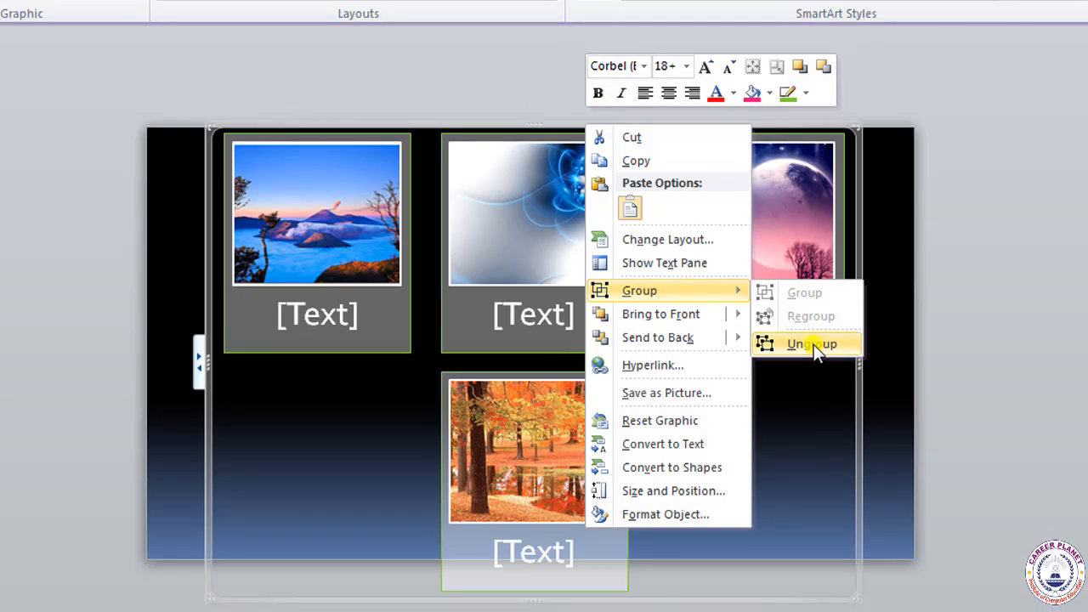
Ungroup the SmartArt graphic and delete the four background rectangles behind the pictures
{"action": "left_click", "coordinate": [814, 345]}
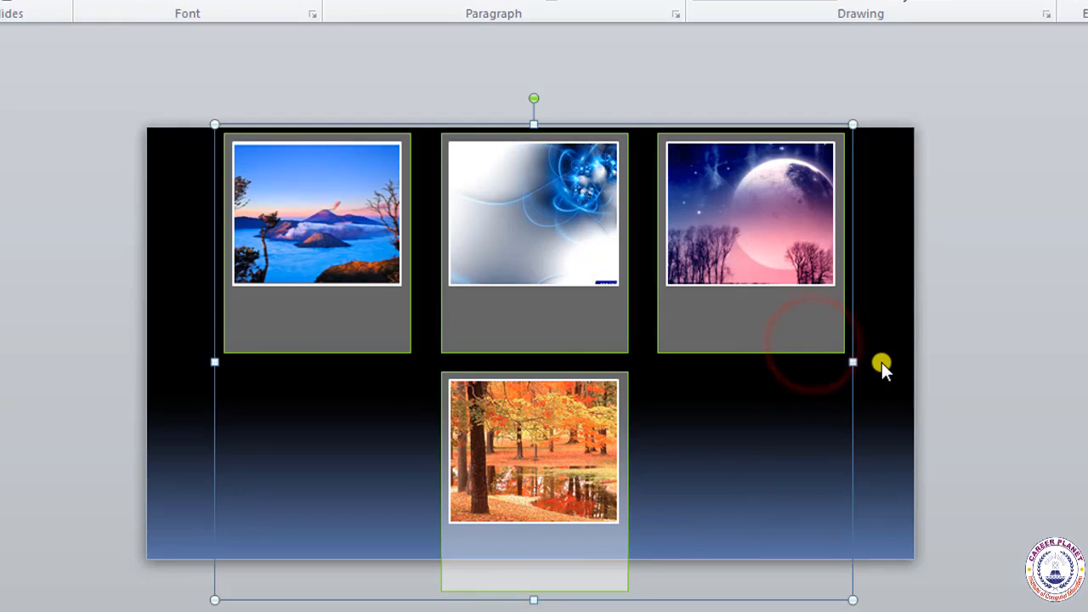
{"action": "left_click", "coordinate": [747, 352]}
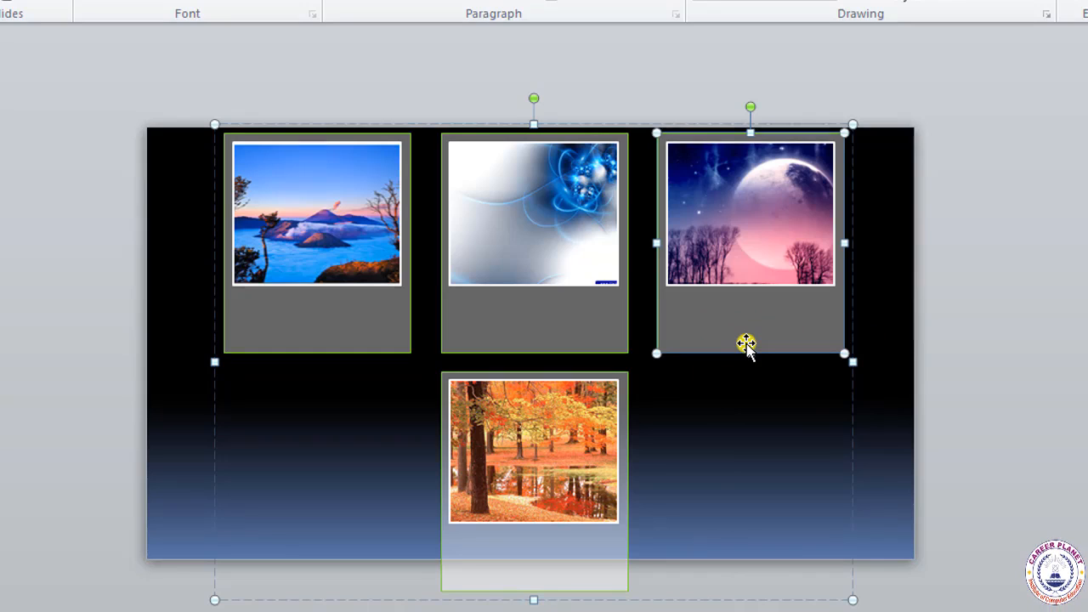
{"action": "key", "text": "Delete"}
{"action": "left_click", "coordinate": [595, 349]}
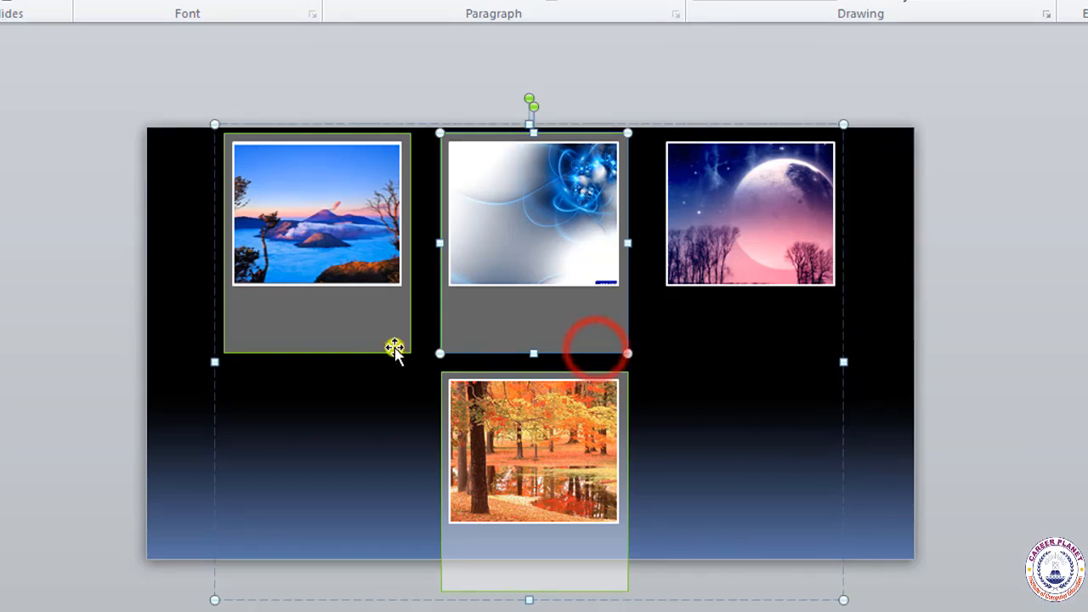
{"action": "key", "text": "Delete"}
{"action": "left_click", "coordinate": [397, 356]}
{"action": "key", "text": "Delete"}
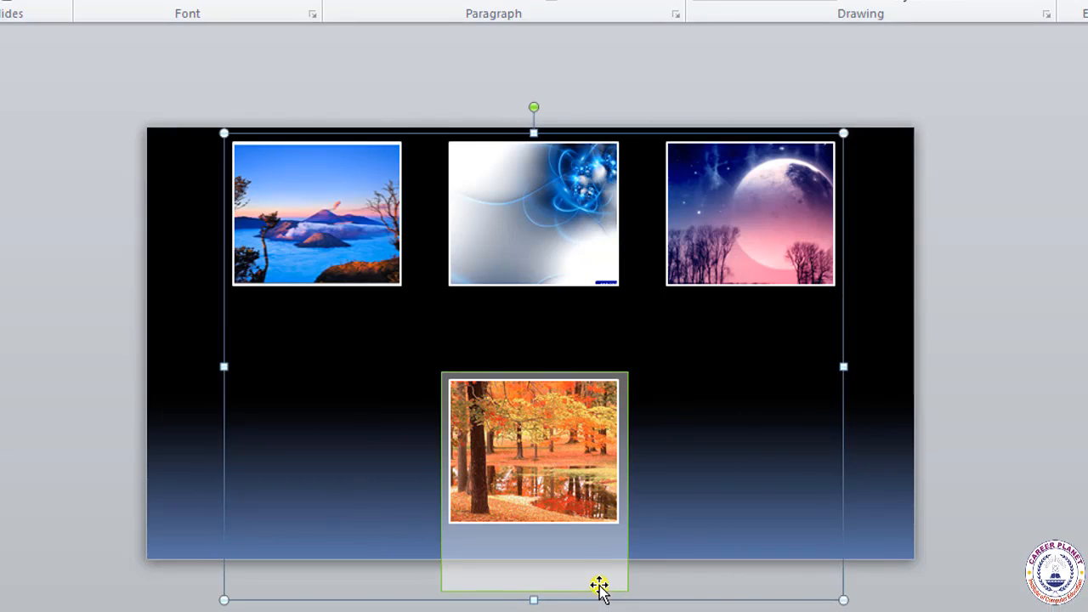
{"action": "left_click", "coordinate": [600, 587]}
{"action": "key", "text": "Delete"}
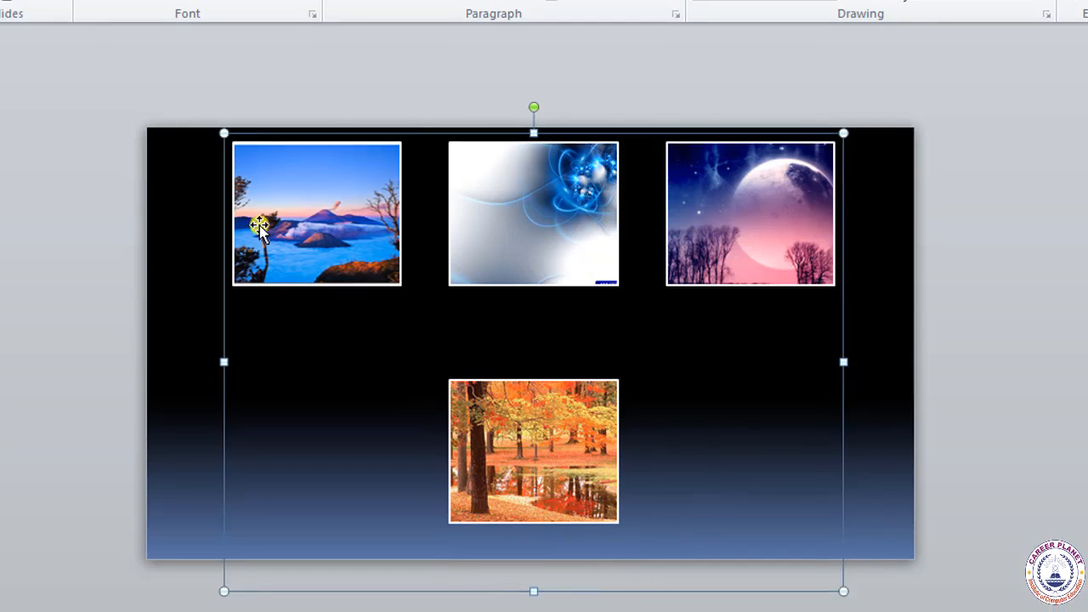
Ungroup the remaining picture group so that each of the four pictures can be selected separately
{"action": "left_click", "coordinate": [395, 281]}
{"action": "right_click", "coordinate": [478, 130]}
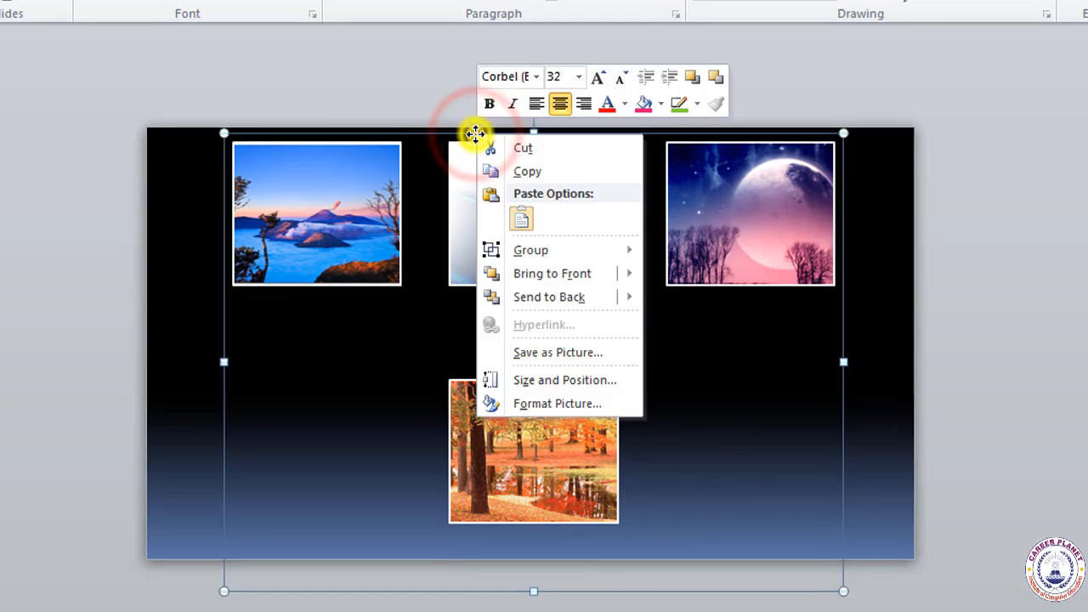
{"action": "left_click", "coordinate": [516, 255]}
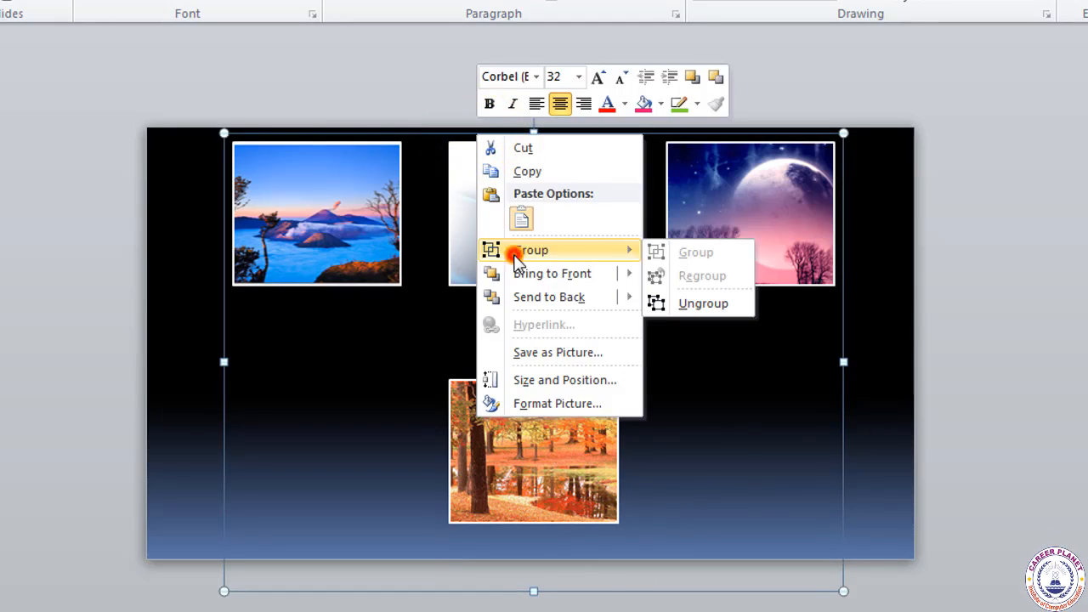
{"action": "left_click", "coordinate": [691, 304]}
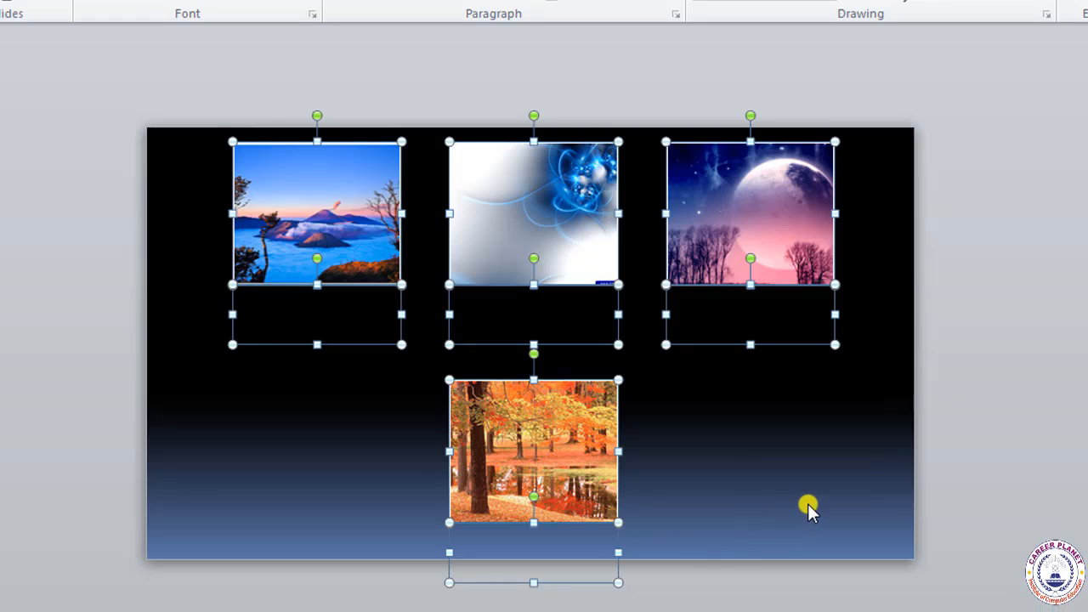
{"action": "left_click", "coordinate": [981, 392]}
{"action": "left_click", "coordinate": [530, 451]}
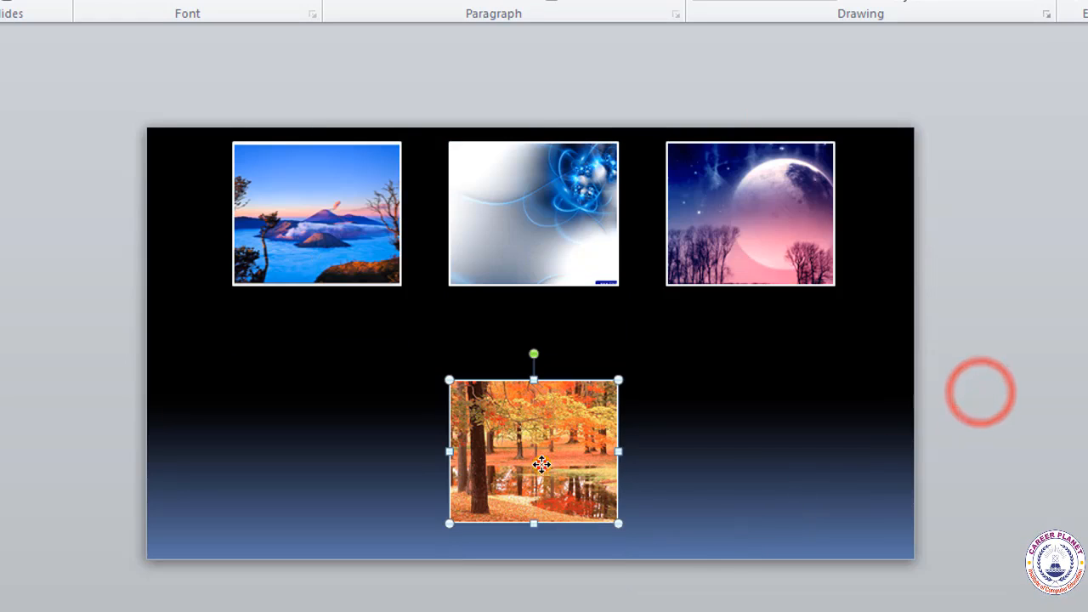
{"action": "left_click", "coordinate": [345, 220]}
{"action": "left_click", "coordinate": [563, 232]}
{"action": "left_click", "coordinate": [789, 235]}
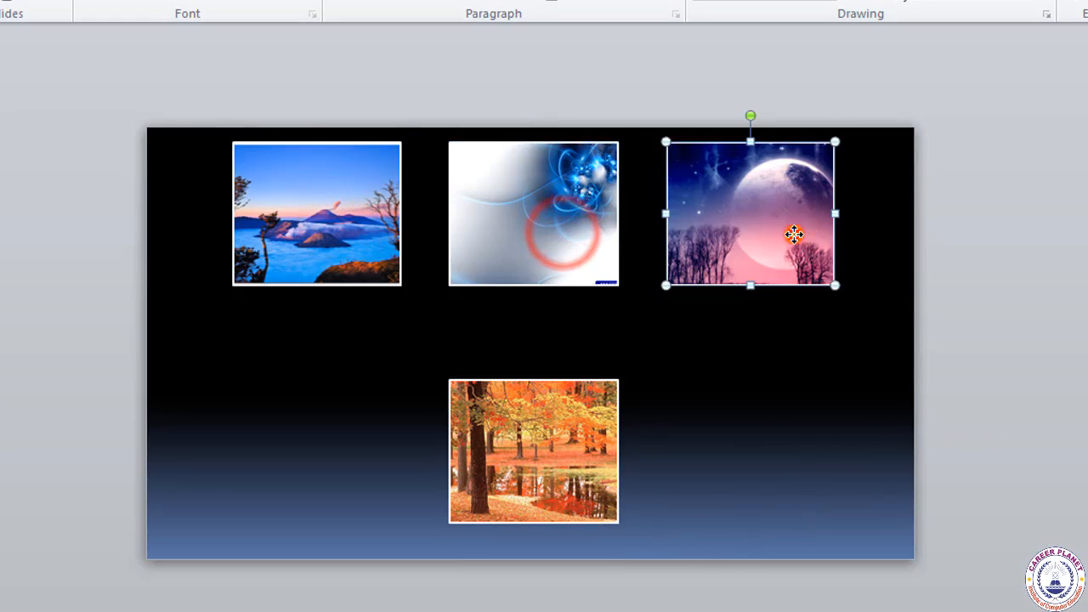
{"action": "left_click", "coordinate": [554, 458]}
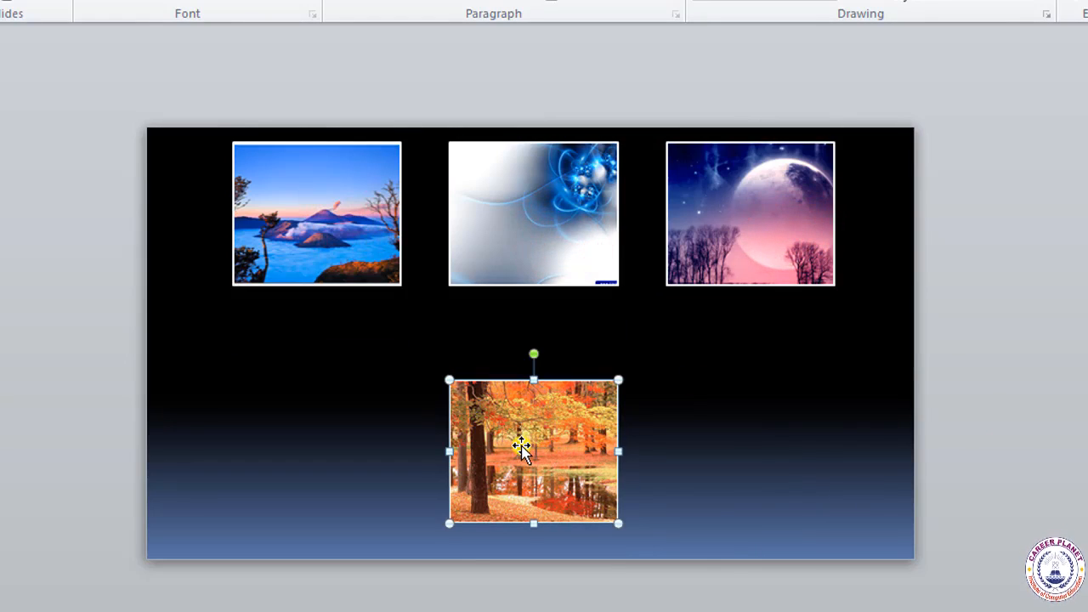
Arrange the pictures in a two-by-two grid: volcano and blue abstract in the upper row, autumn forest and moon in the lower row
{"action": "left_click_drag", "start_coordinate": [338, 264], "coordinate": [339, 305]}
{"action": "left_click", "coordinate": [531, 249]}
{"action": "left_click_drag", "start_coordinate": [534, 292], "coordinate": [703, 280]}
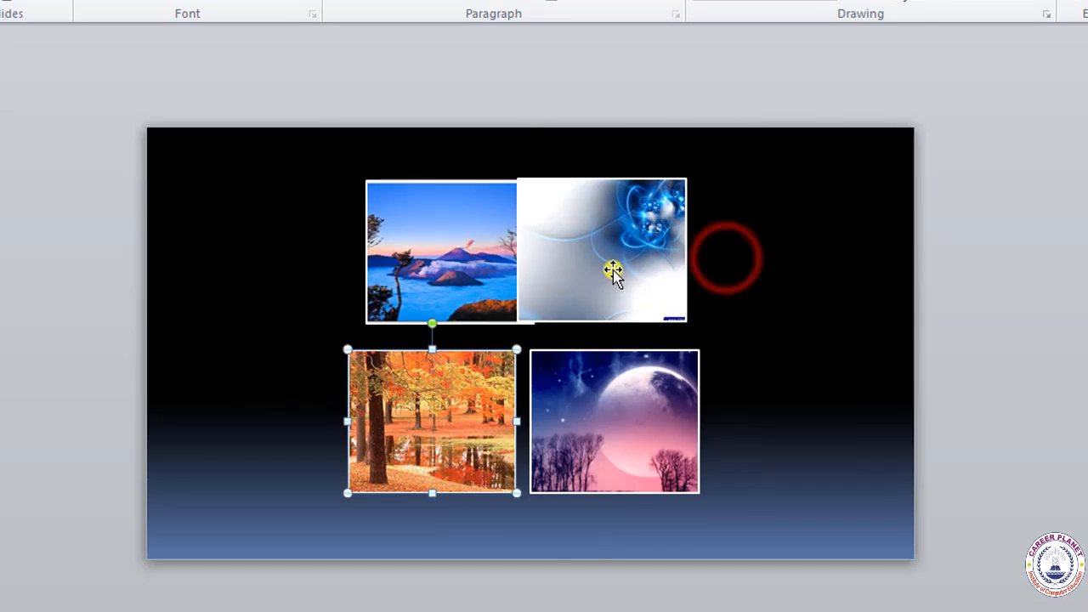
{"action": "left_click", "coordinate": [613, 273]}
{"action": "left_click_drag", "start_coordinate": [643, 267], "coordinate": [573, 292]}
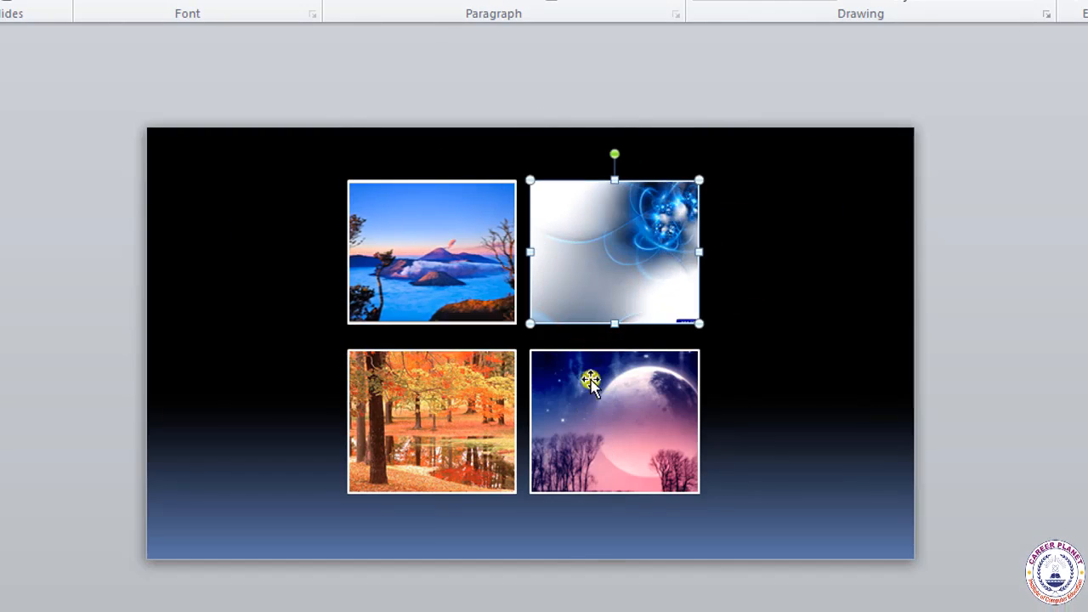
Try a Custom Path animation on the volcano picture, drawn clockwise through the other pictures and back, and delete that animation
{"action": "left_click", "coordinate": [451, 276]}
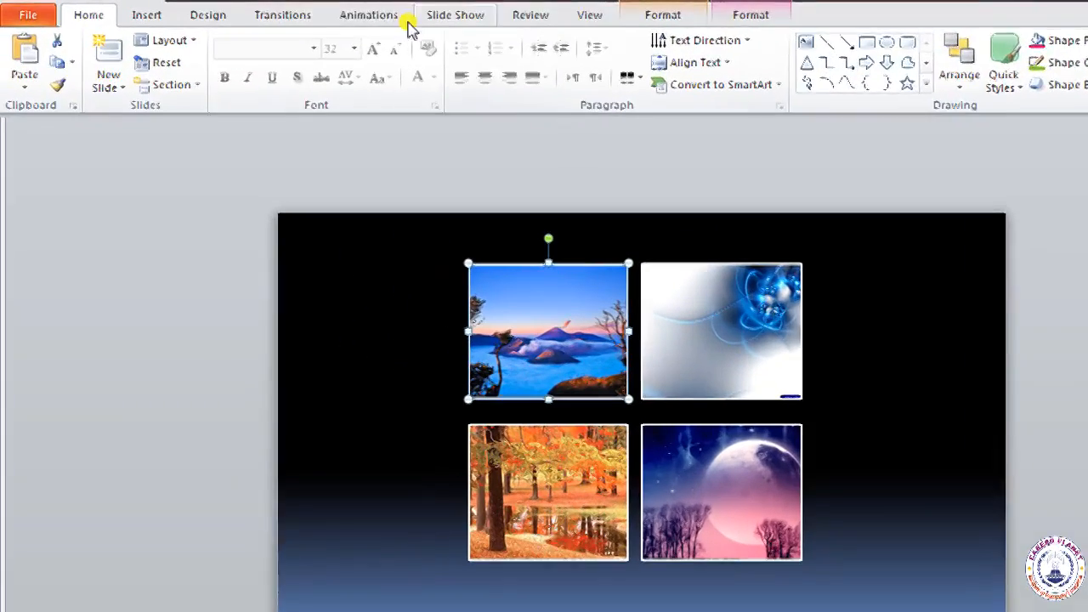
{"action": "left_click", "coordinate": [404, 21]}
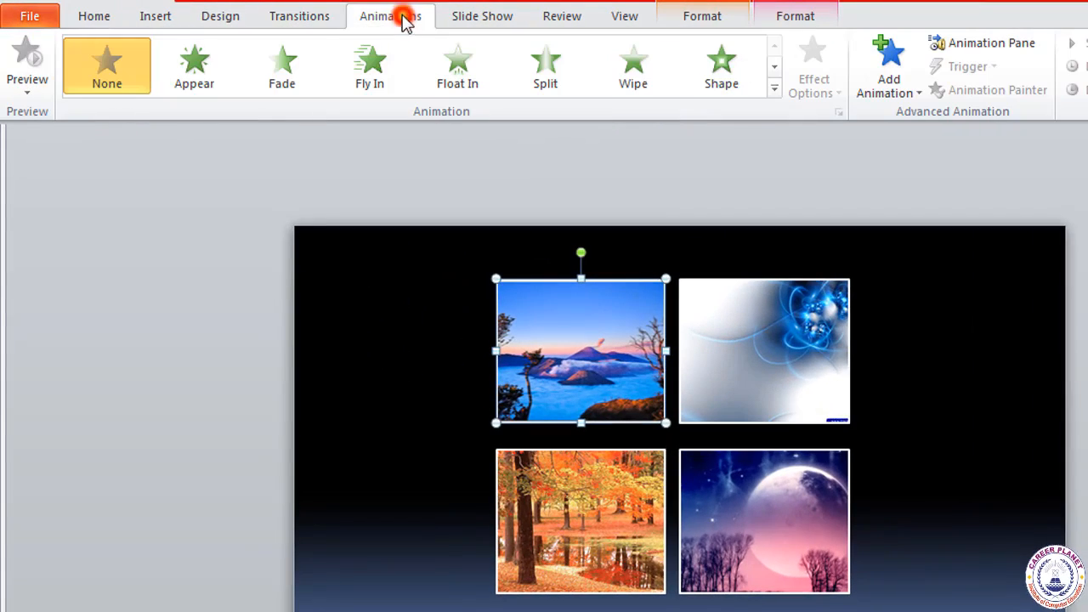
{"action": "left_click", "coordinate": [775, 89]}
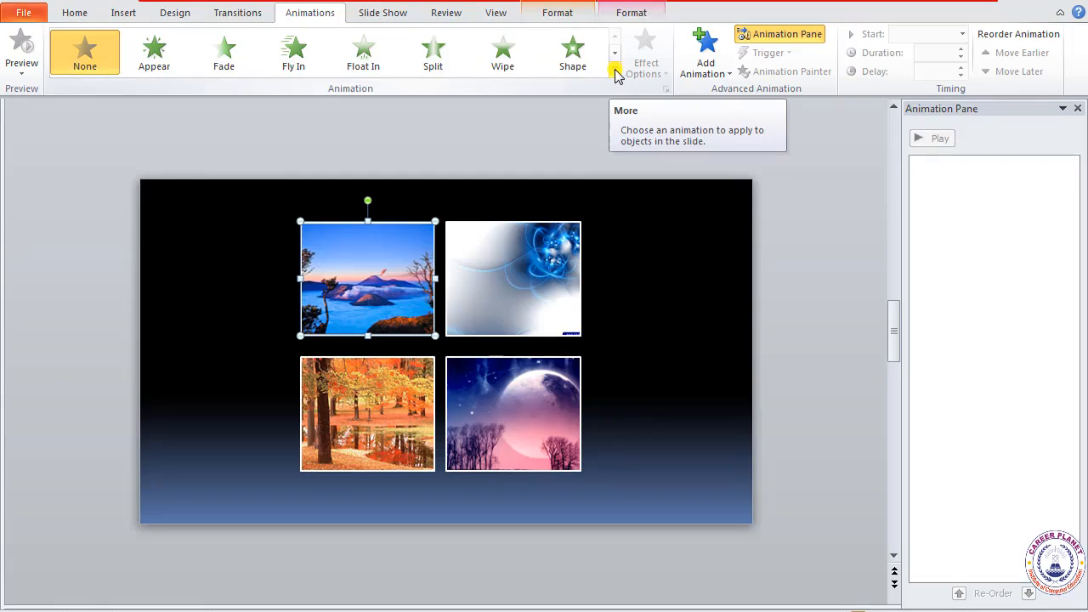
{"action": "left_click", "coordinate": [774, 88]}
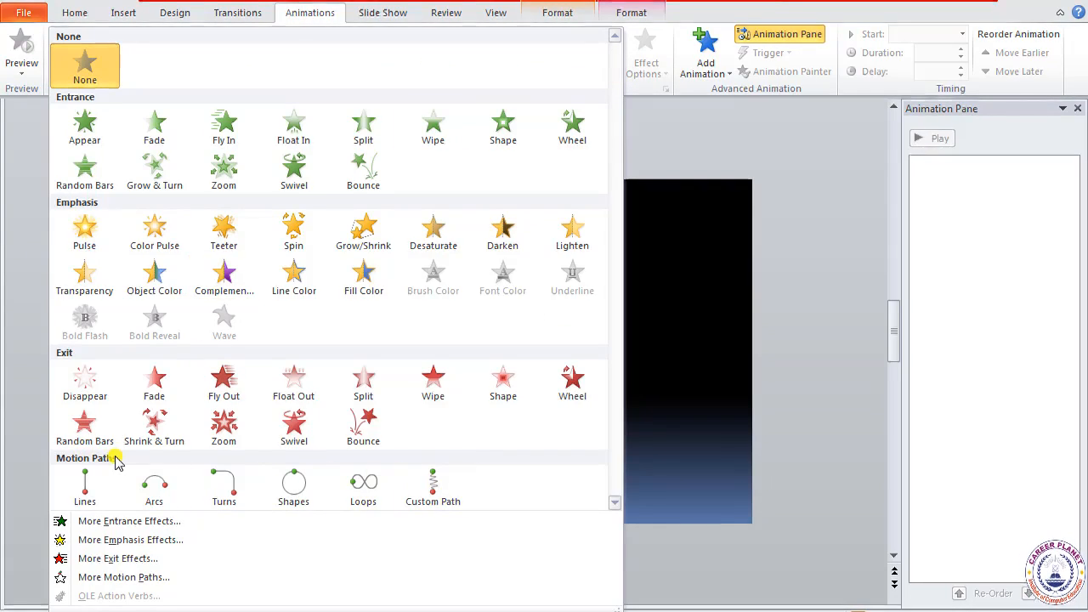
{"action": "left_click", "coordinate": [425, 487]}
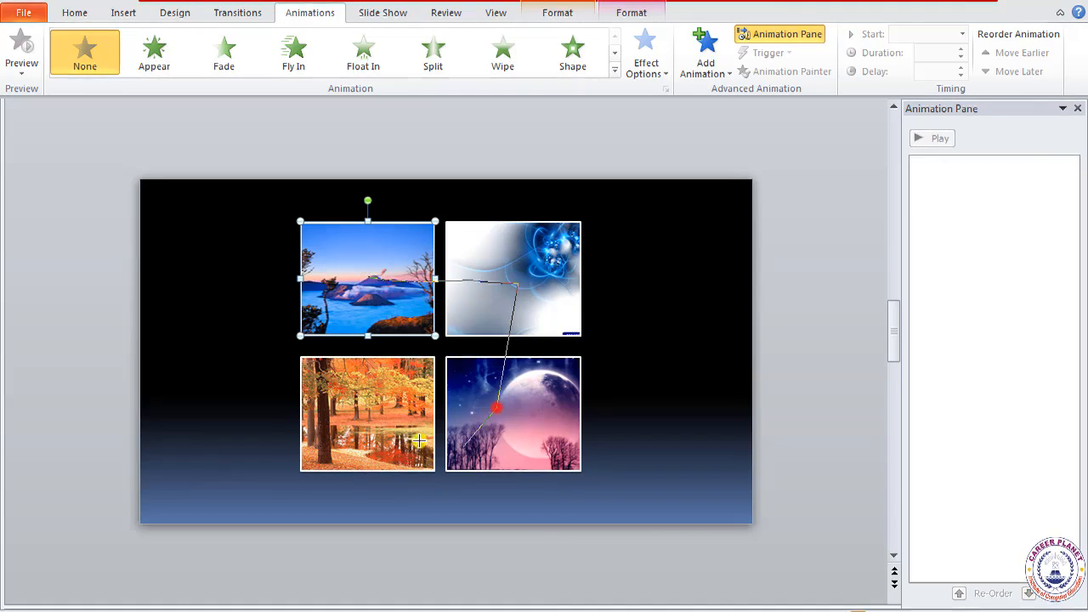
{"action": "left_click", "coordinate": [403, 343]}
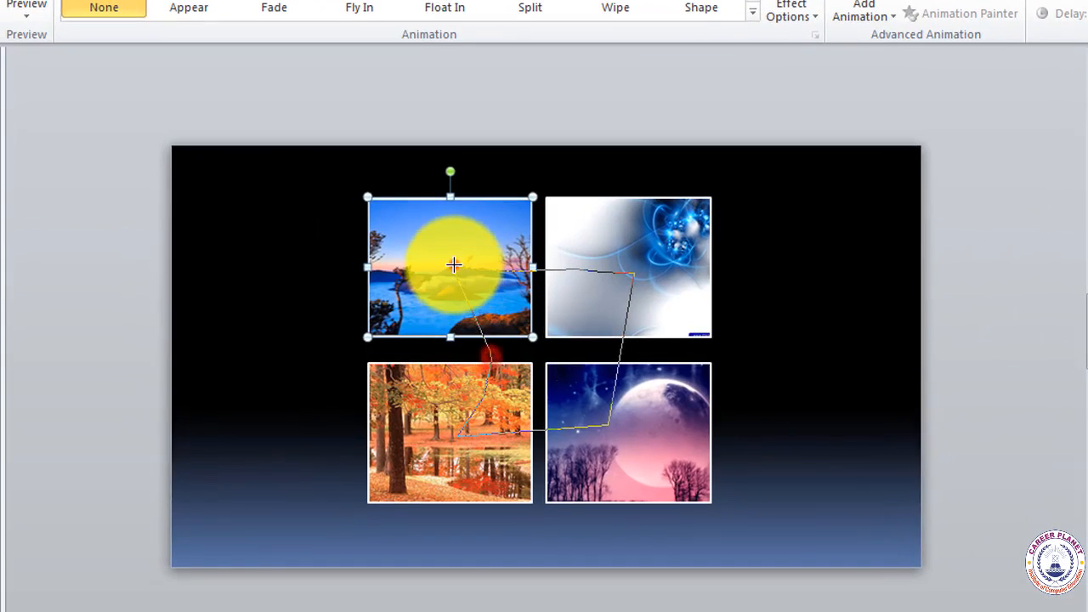
{"action": "double_click", "coordinate": [453, 264]}
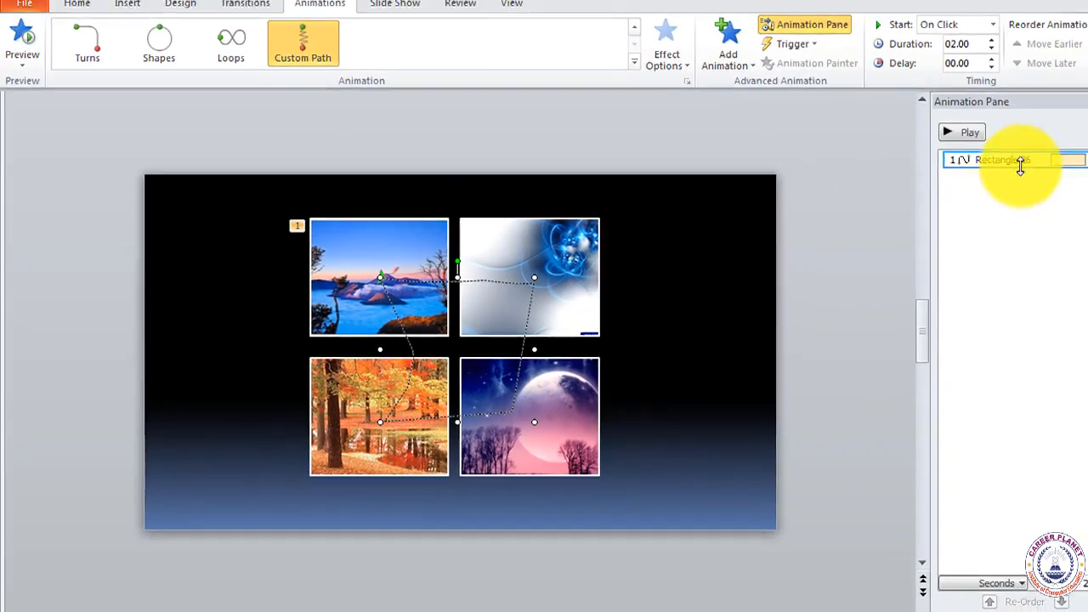
{"action": "left_click", "coordinate": [986, 166]}
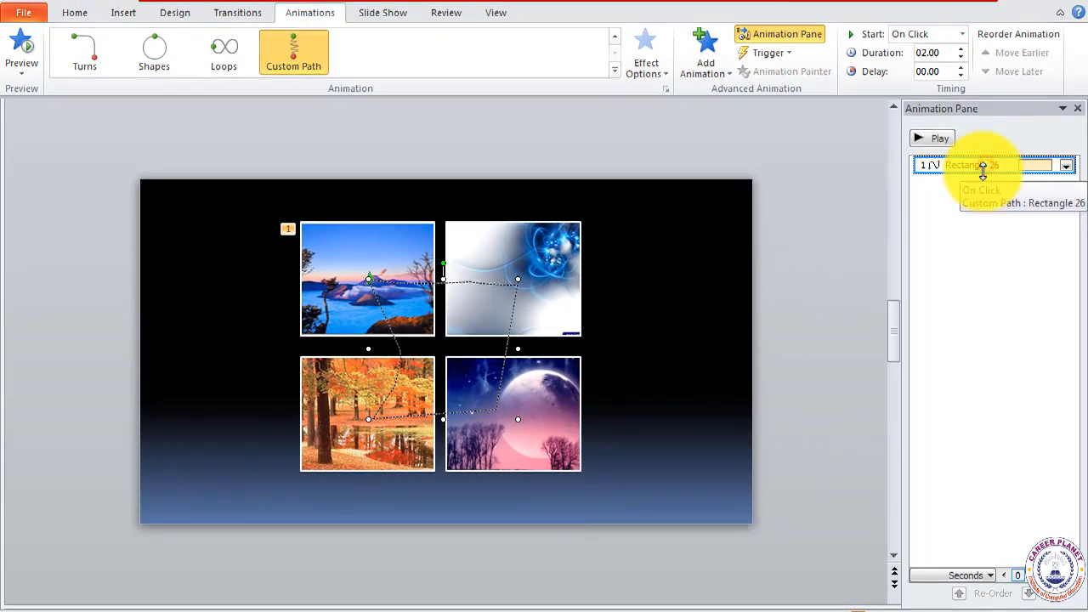
{"action": "key", "text": "Delete"}
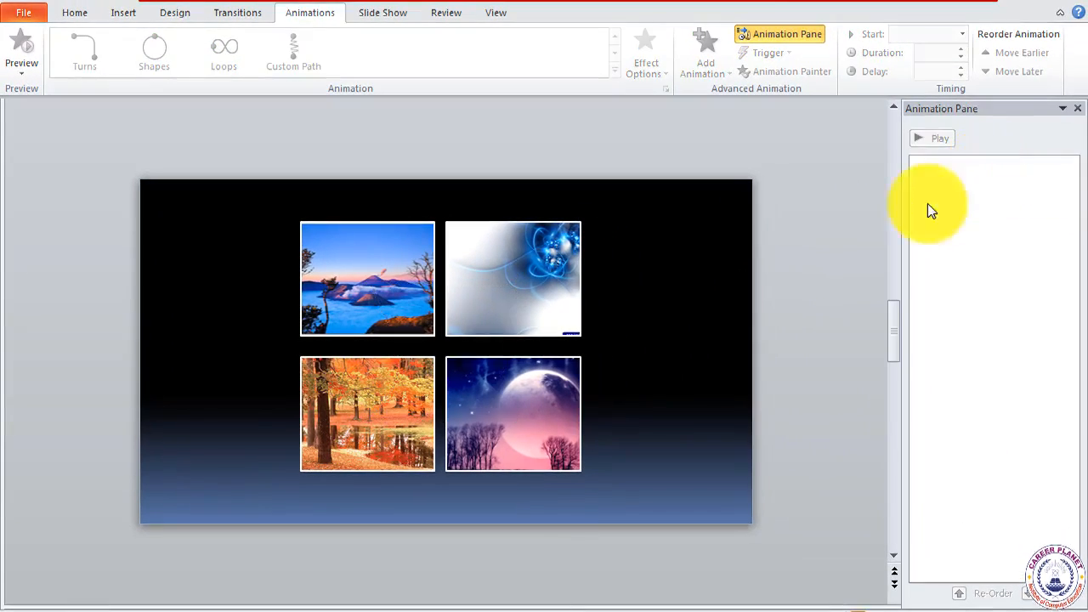
Give the volcano picture a rectangular Custom Path animation running clockwise through the centres of the other three pictures and back to its start
{"action": "left_click", "coordinate": [364, 332]}
{"action": "left_click", "coordinate": [613, 70]}
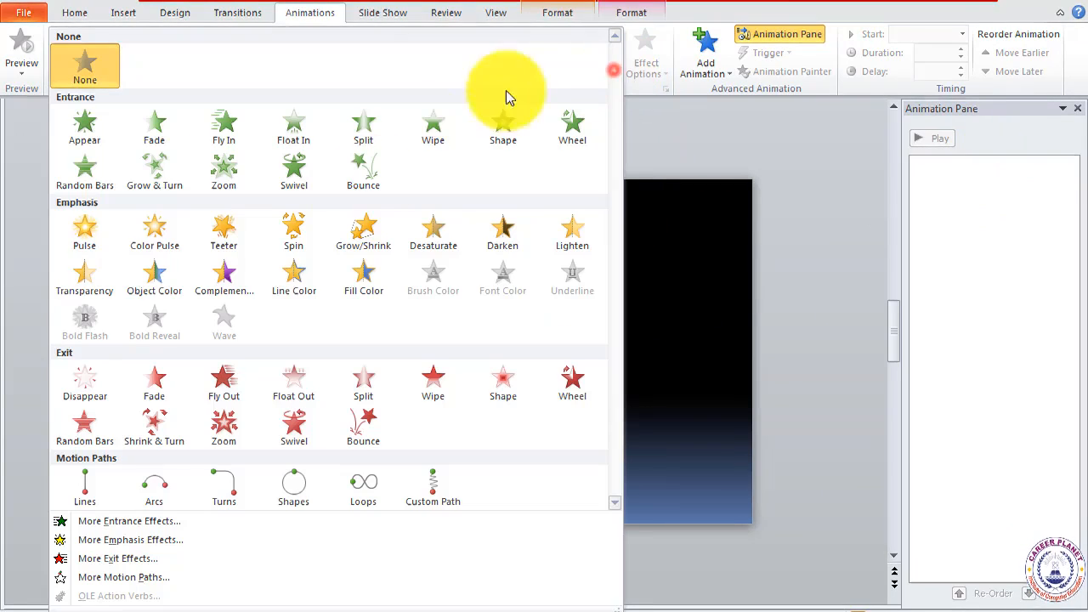
{"action": "left_click", "coordinate": [426, 487]}
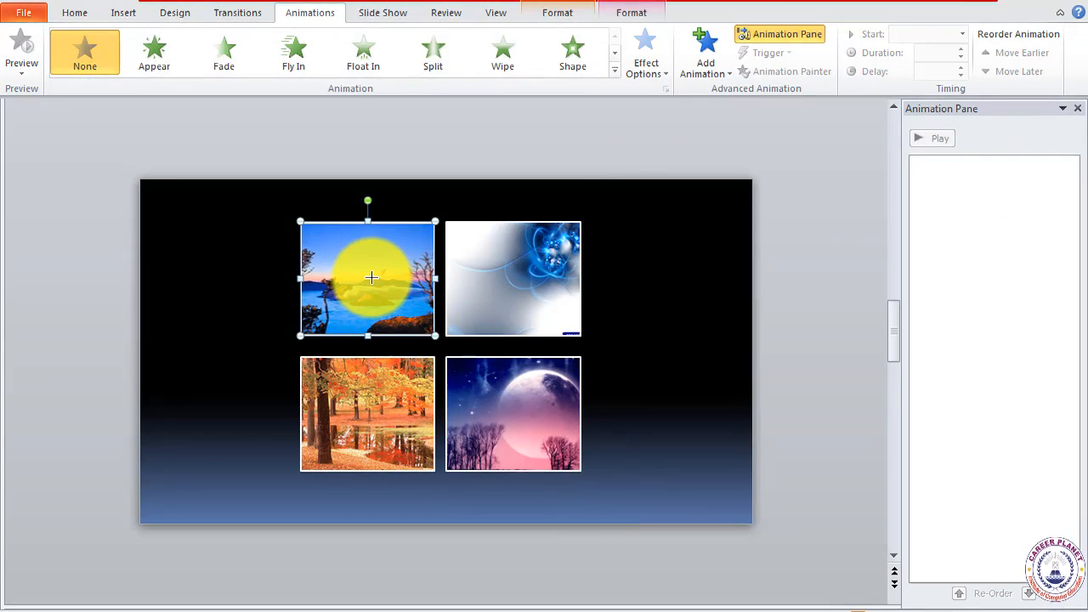
{"action": "left_click_drag", "start_coordinate": [372, 276], "coordinate": [492, 276]}
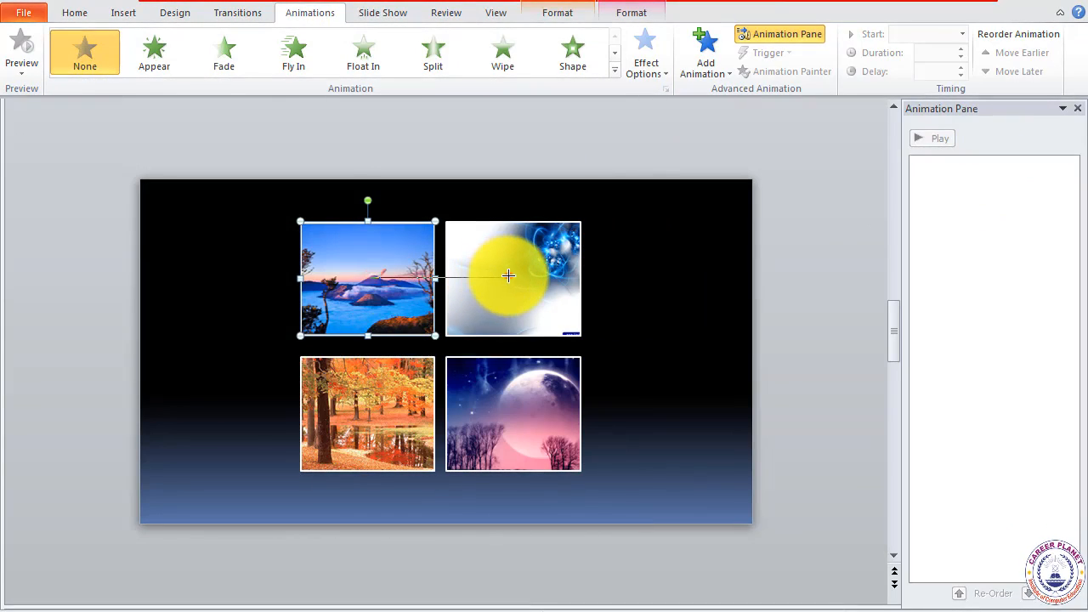
{"action": "left_click", "coordinate": [509, 276]}
{"action": "left_click", "coordinate": [507, 417]}
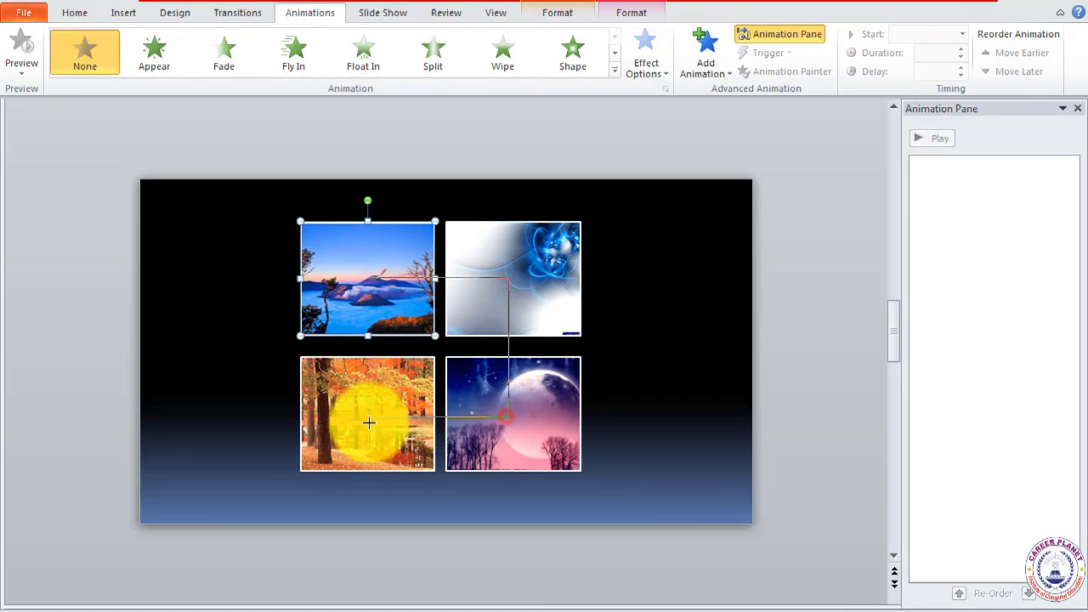
{"action": "left_click", "coordinate": [371, 418]}
{"action": "double_click", "coordinate": [379, 277]}
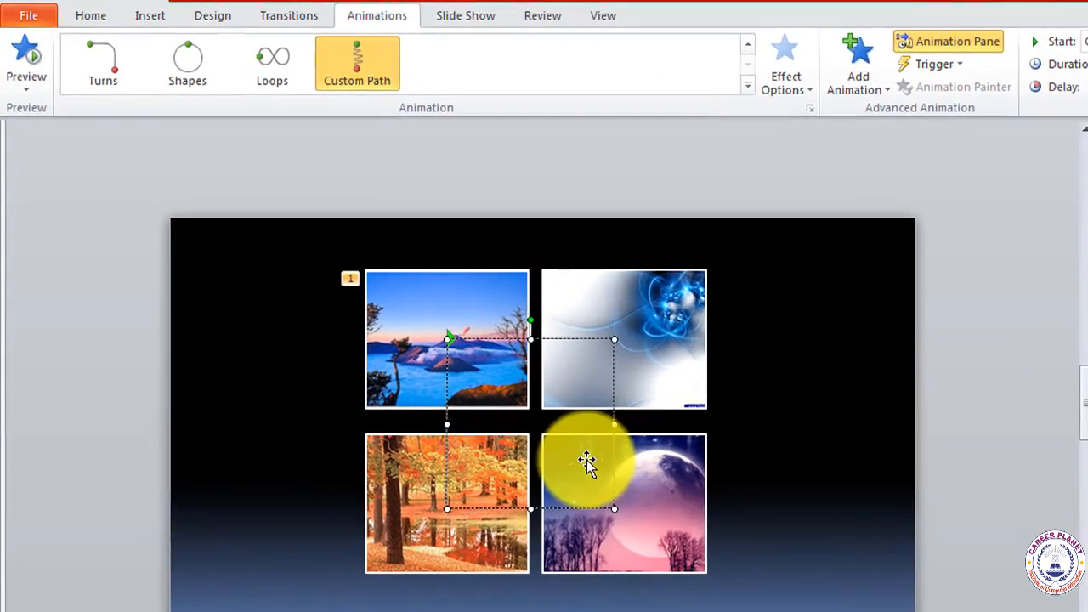
Give the blue abstract picture a rectangular Custom Path animation through the moon, autumn forest and volcano pictures and back to its start
{"action": "left_click", "coordinate": [636, 298]}
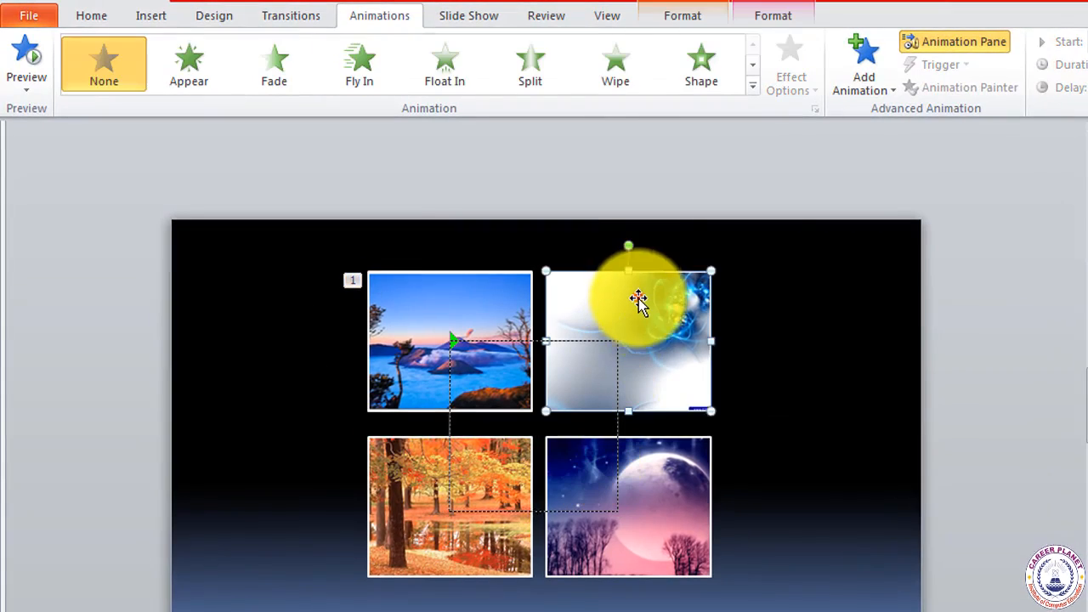
{"action": "left_click", "coordinate": [752, 86]}
{"action": "left_click", "coordinate": [534, 600]}
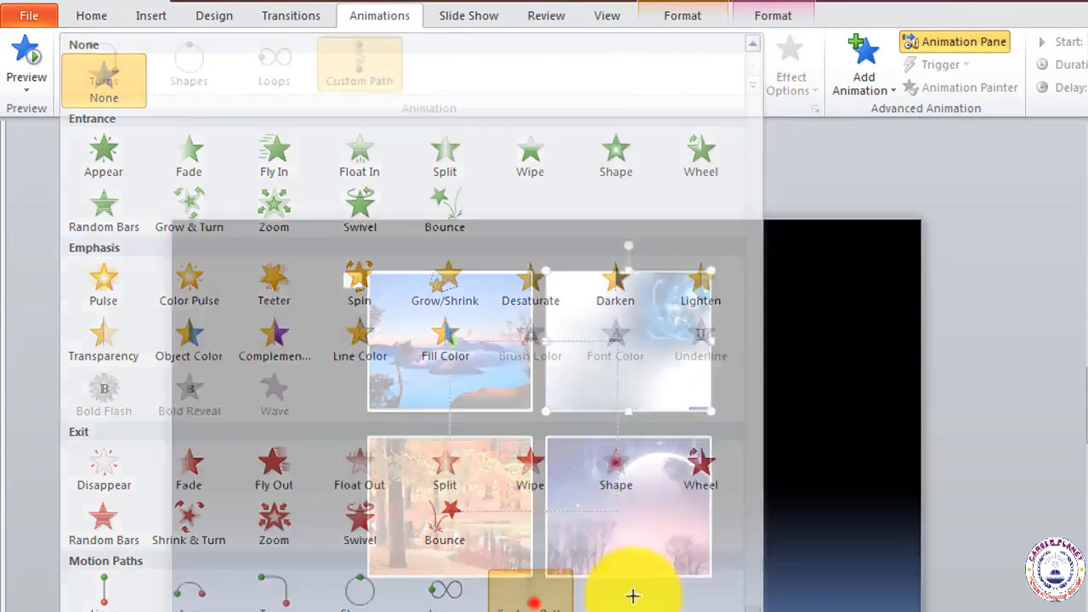
{"action": "left_click", "coordinate": [637, 324]}
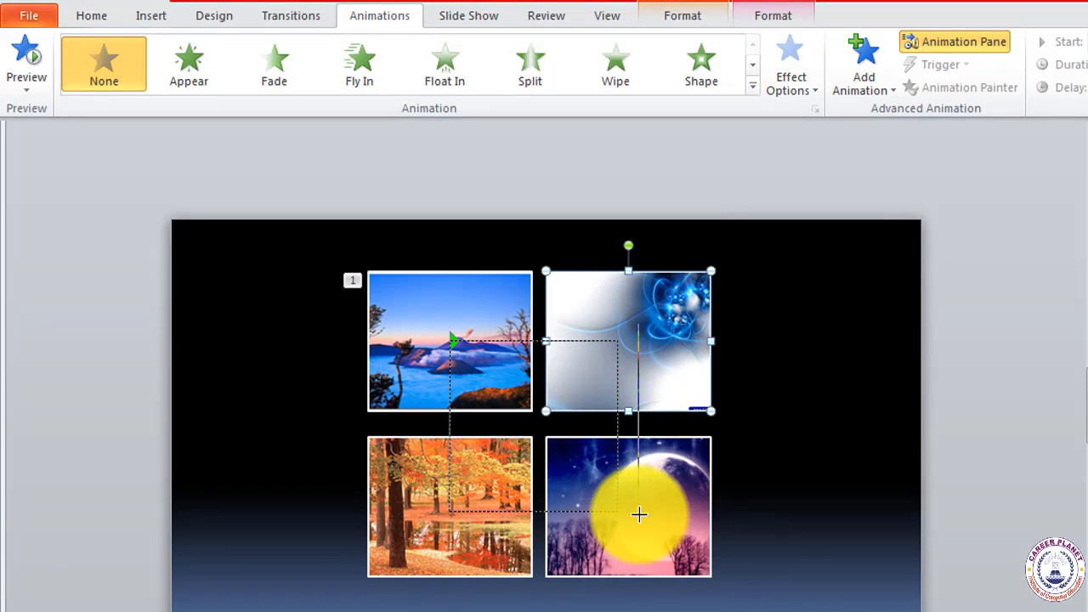
{"action": "left_click", "coordinate": [638, 514]}
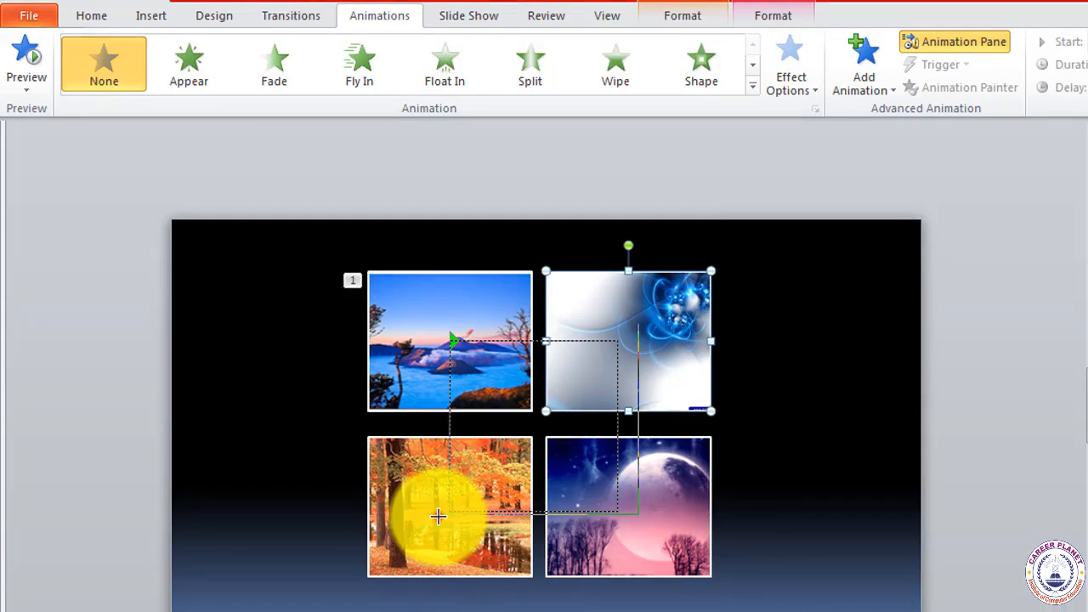
{"action": "left_click", "coordinate": [438, 516]}
{"action": "left_click", "coordinate": [439, 320]}
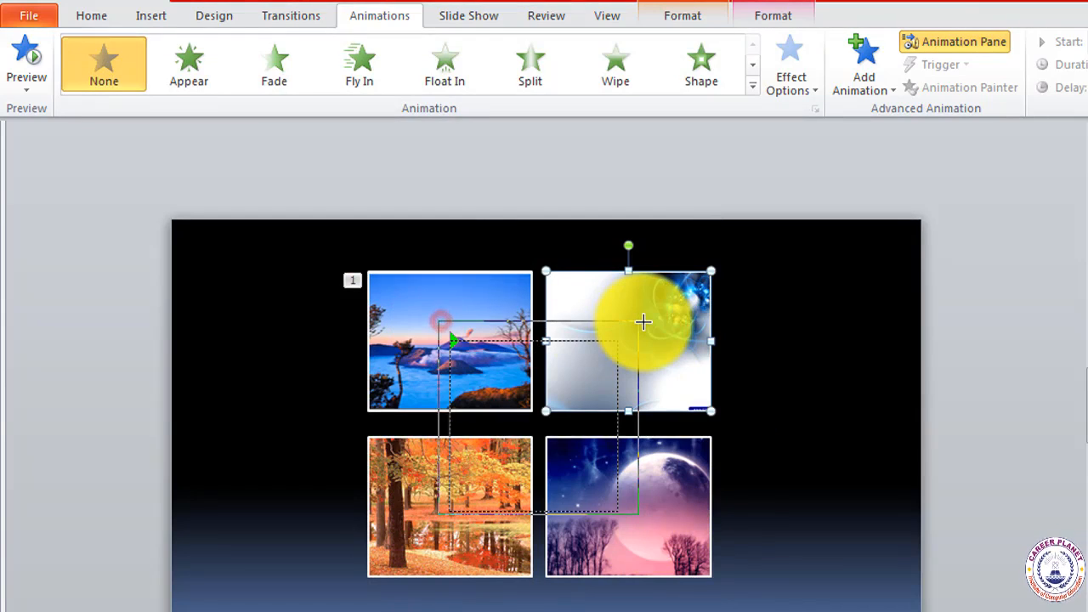
{"action": "double_click", "coordinate": [641, 321]}
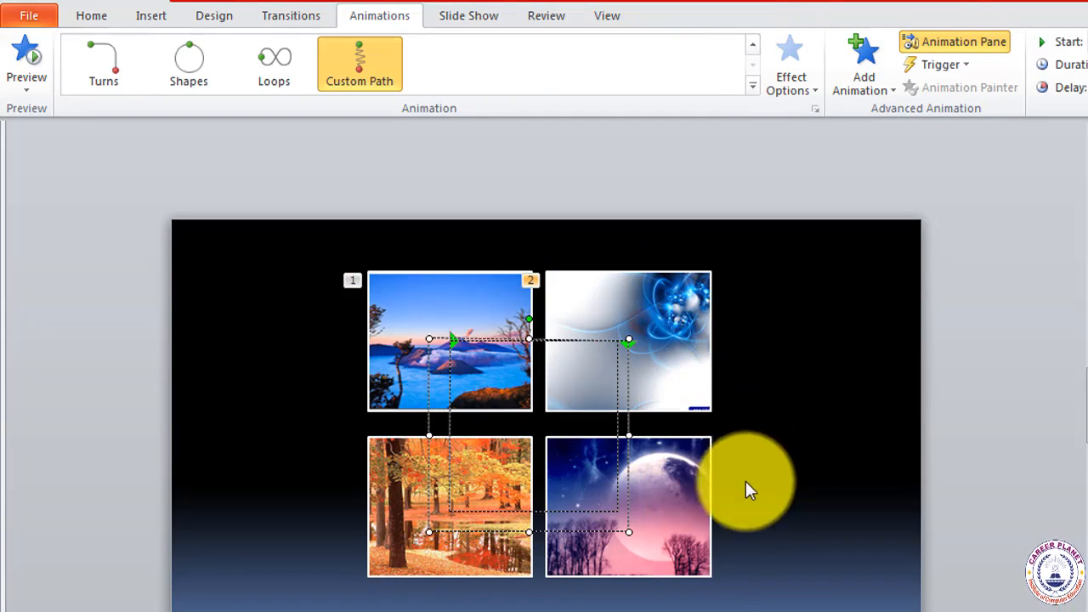
Give the moon picture a rectangular Custom Path animation through the autumn forest, volcano and blue abstract pictures and back to its start
{"action": "left_click", "coordinate": [671, 520]}
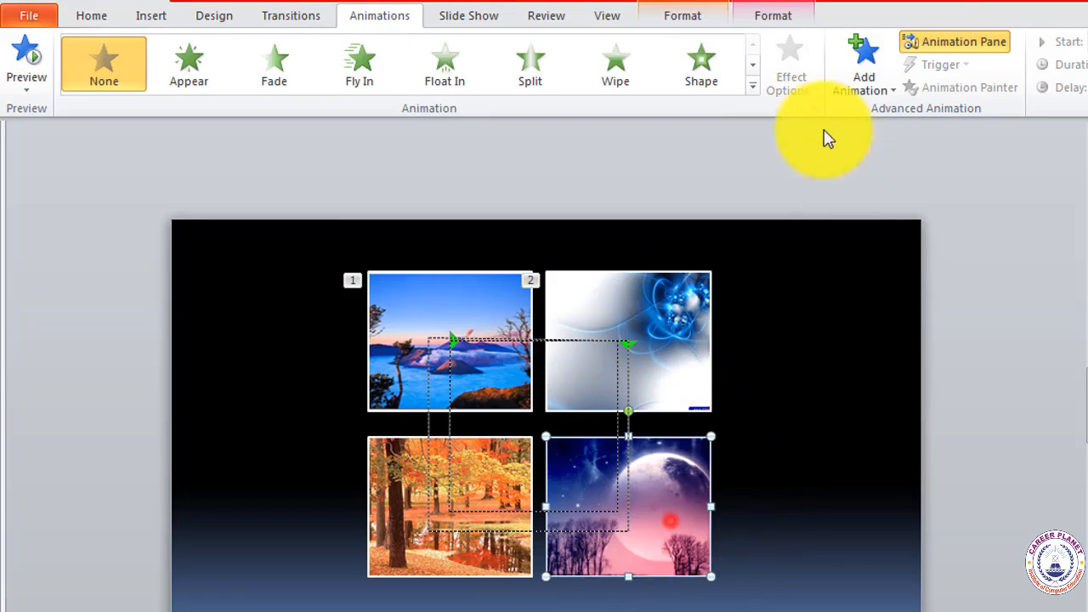
{"action": "left_click", "coordinate": [753, 88]}
{"action": "left_click", "coordinate": [519, 595]}
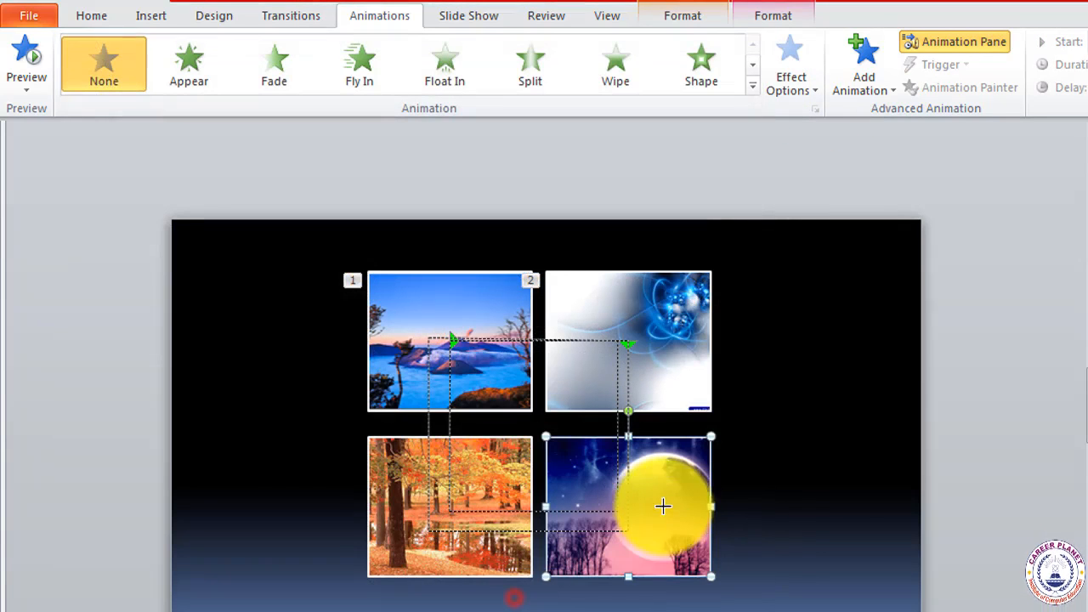
{"action": "left_click", "coordinate": [646, 533]}
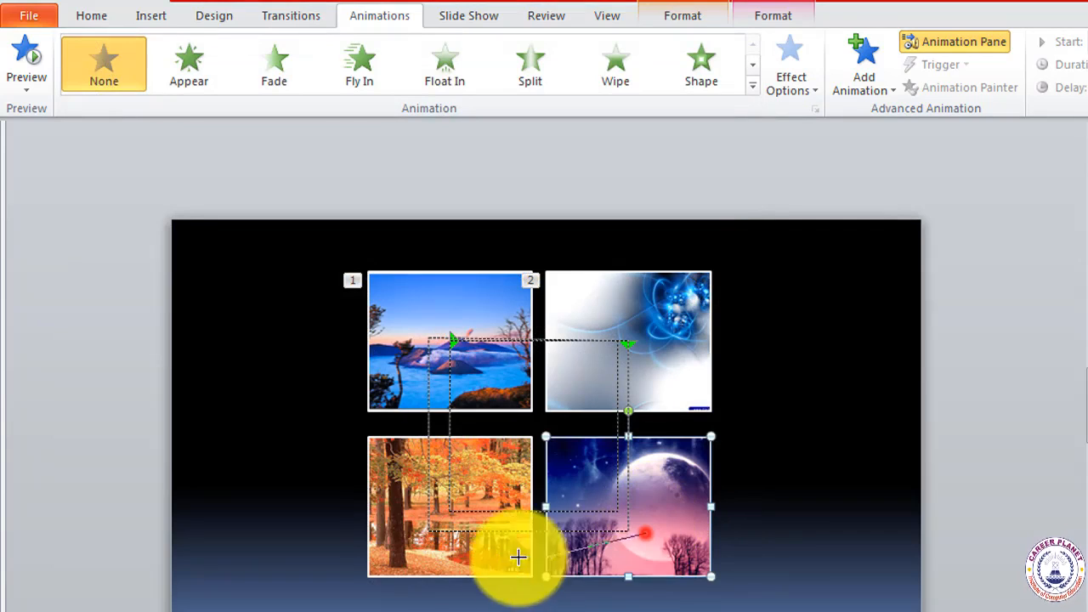
{"action": "left_click", "coordinate": [412, 534]}
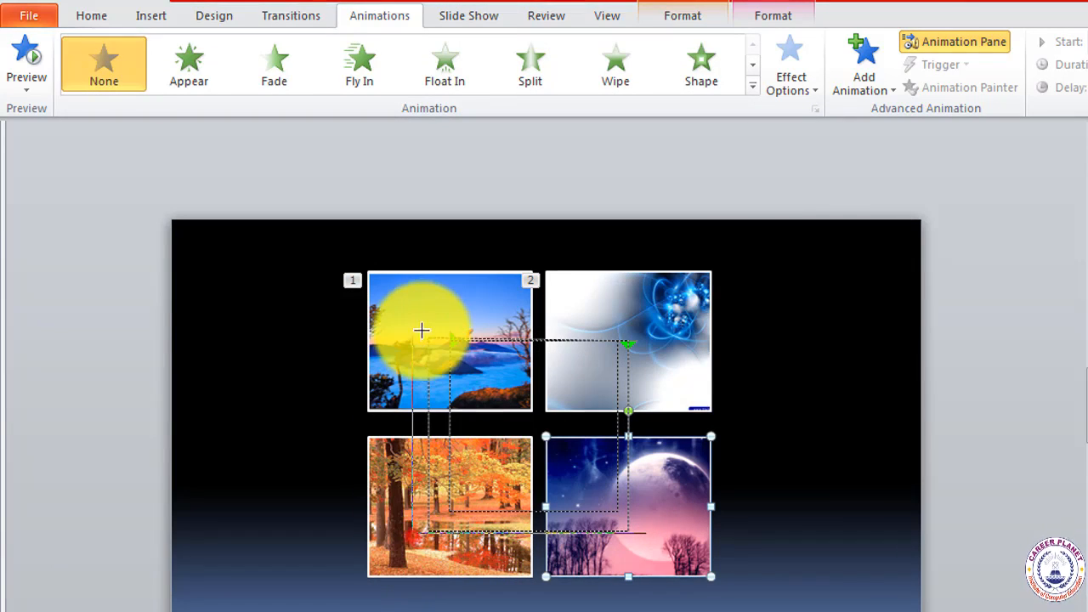
{"action": "left_click", "coordinate": [634, 327]}
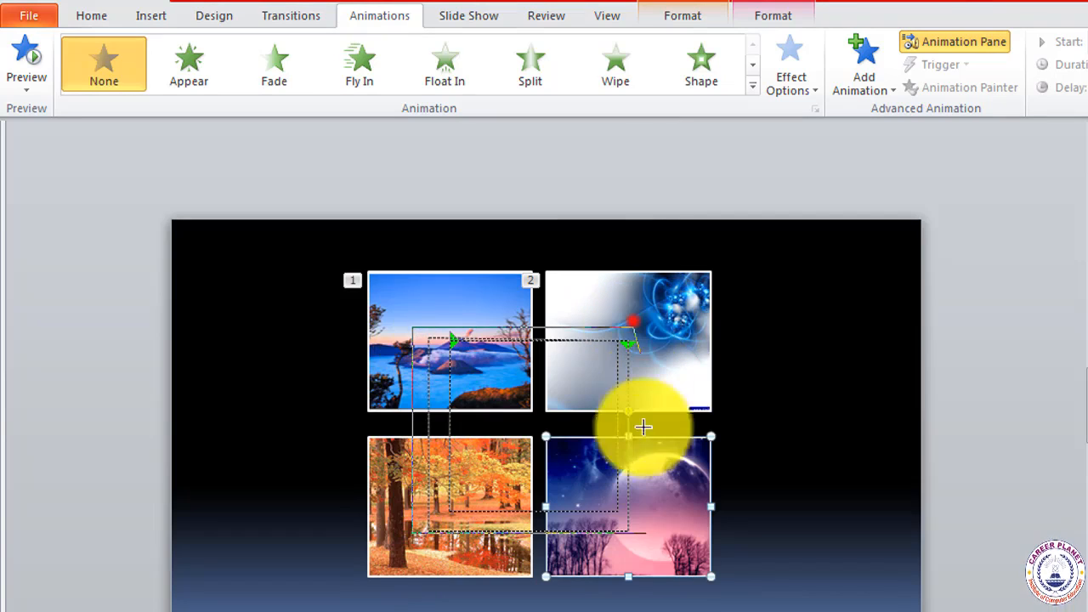
{"action": "left_click", "coordinate": [651, 326]}
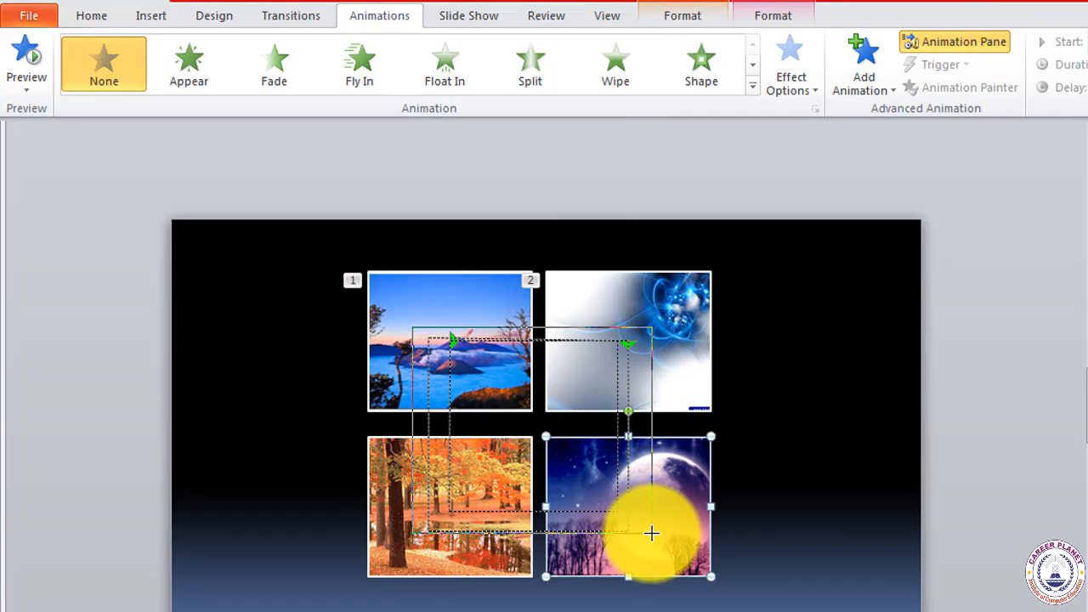
{"action": "left_click", "coordinate": [642, 534]}
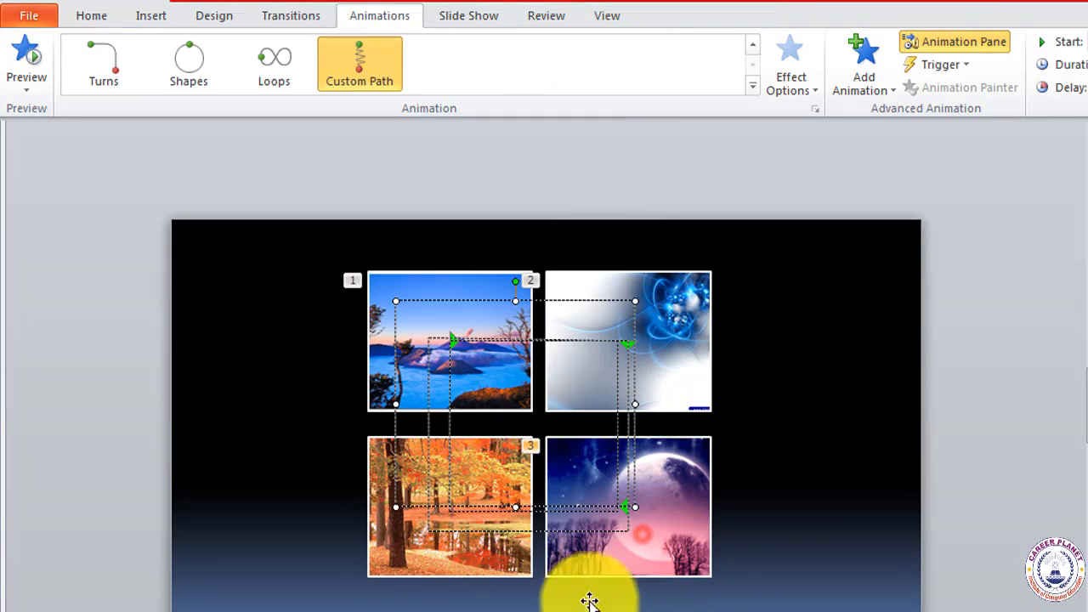
Give the autumn forest picture a rectangular Custom Path animation through the volcano, blue abstract and moon pictures and back to its start
{"action": "left_click", "coordinate": [435, 560]}
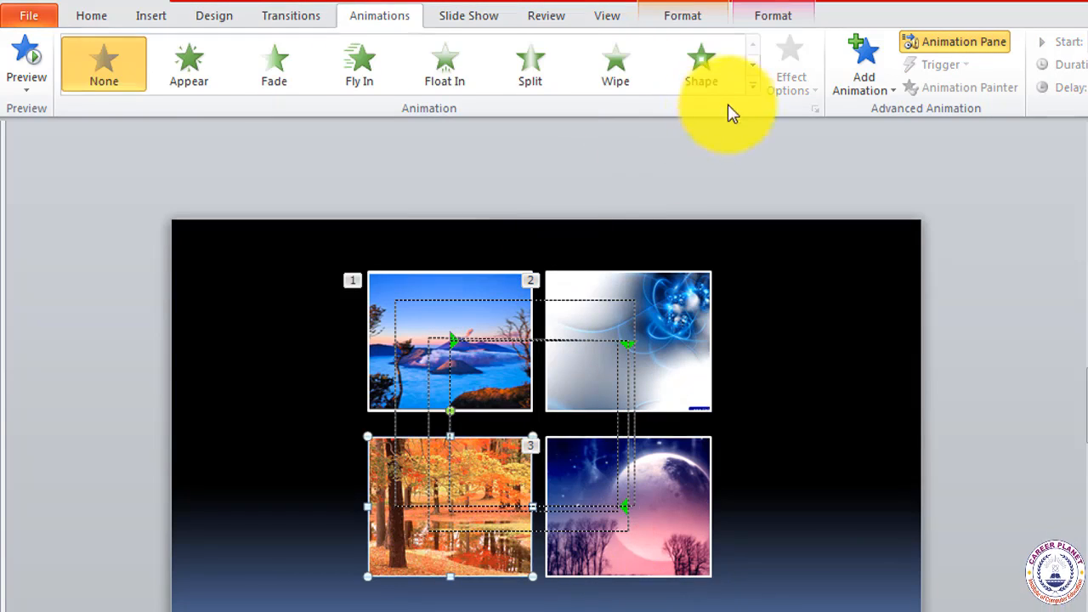
{"action": "left_click", "coordinate": [752, 86]}
{"action": "left_click", "coordinate": [510, 607]}
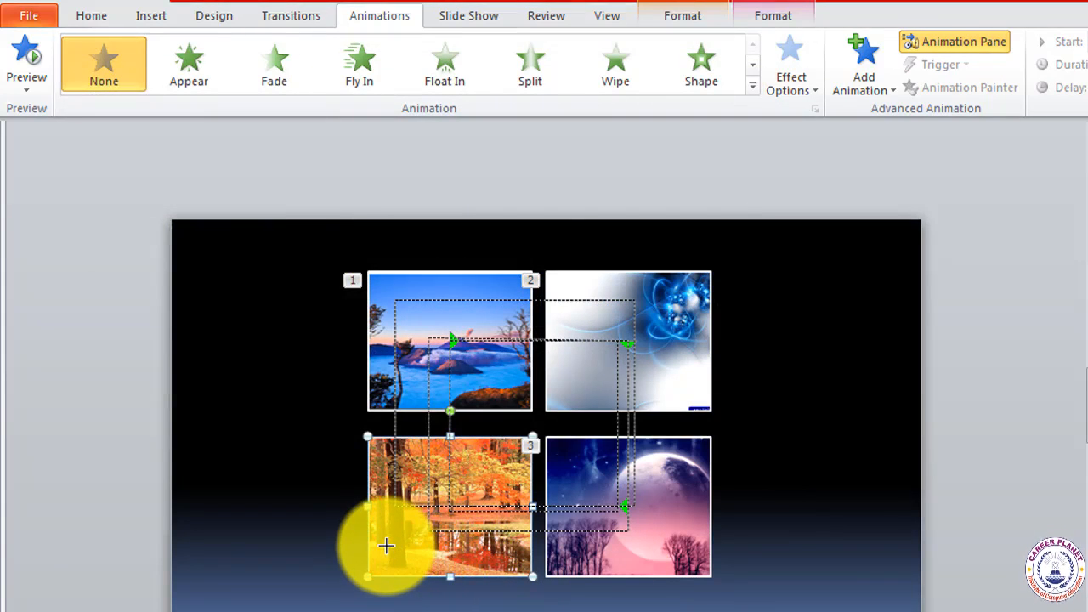
{"action": "left_click", "coordinate": [386, 545]}
{"action": "left_click", "coordinate": [642, 287]}
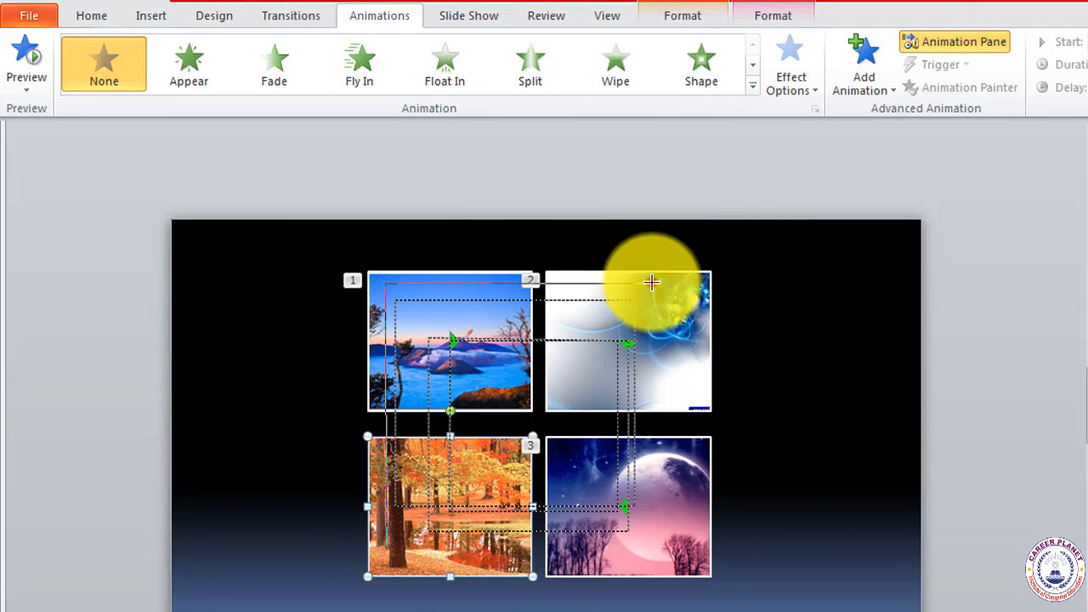
{"action": "left_click", "coordinate": [651, 540]}
{"action": "double_click", "coordinate": [389, 542]}
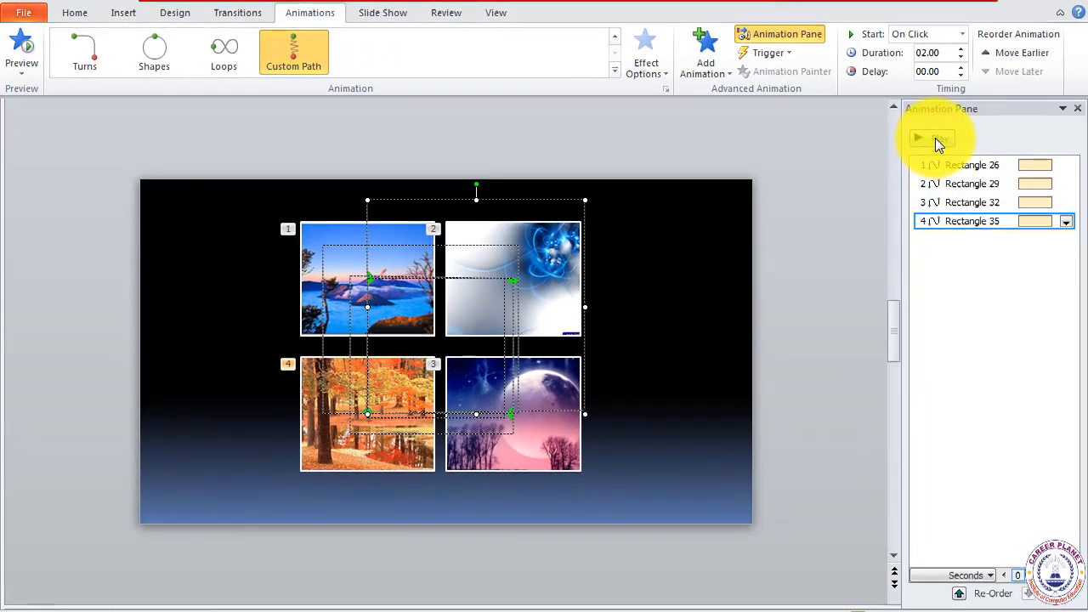
Preview the slide's four motion path animations from the animation list
{"action": "left_click", "coordinate": [783, 34]}
{"action": "left_click", "coordinate": [783, 34]}
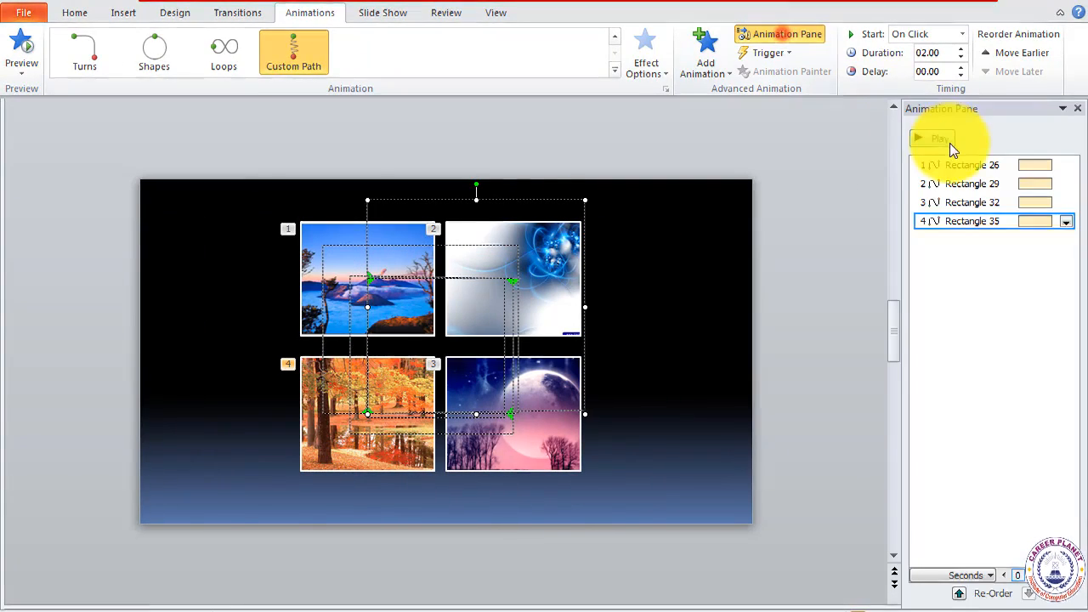
{"action": "left_click", "coordinate": [944, 139]}
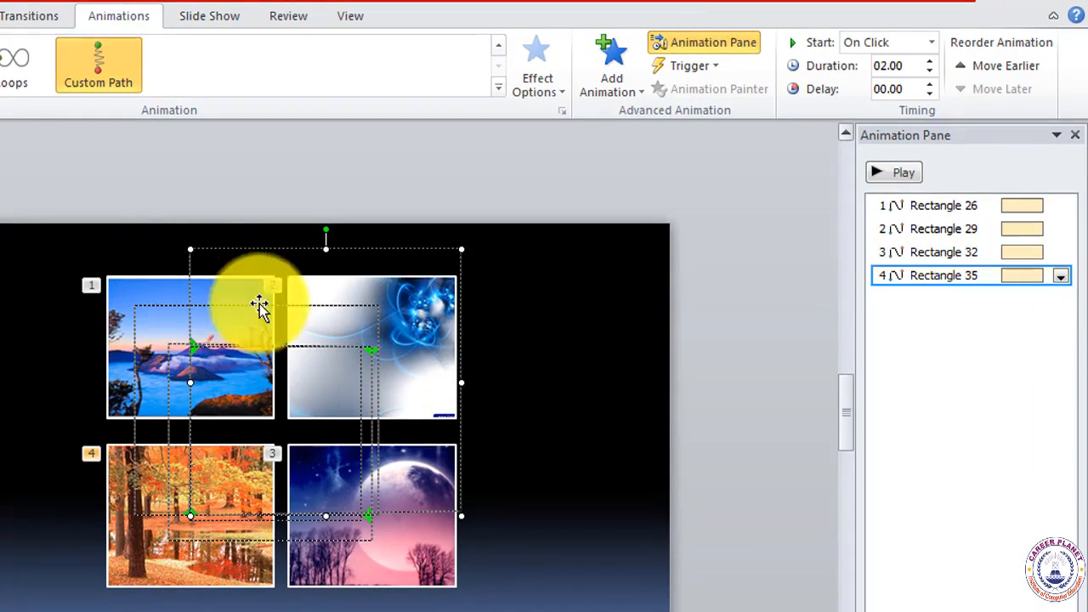
Set the blue abstract picture's motion path animation to start With Previous
{"action": "left_click", "coordinate": [145, 292]}
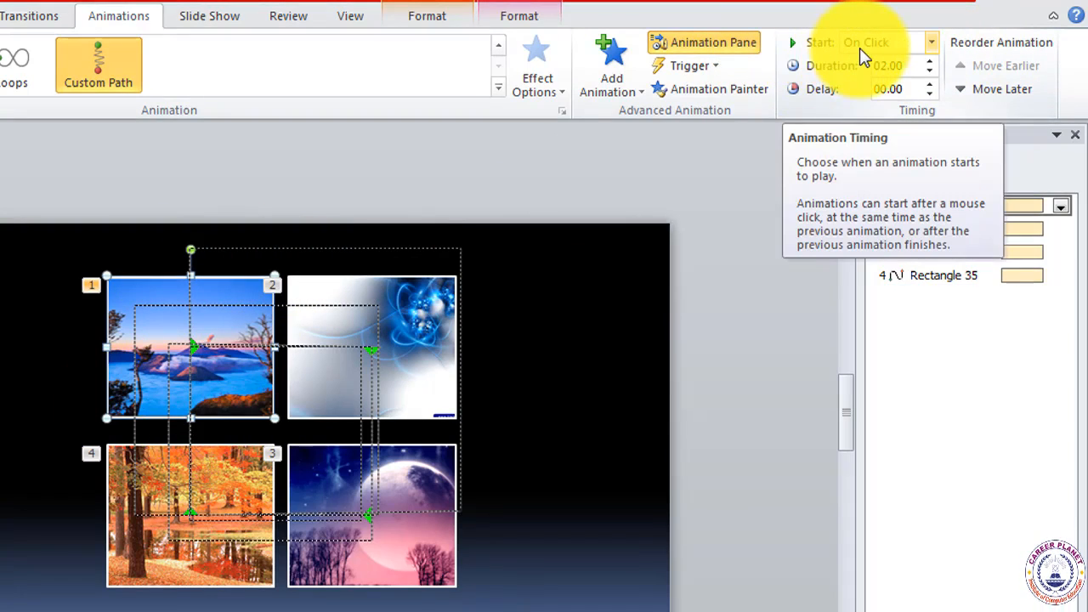
{"action": "left_click", "coordinate": [432, 343]}
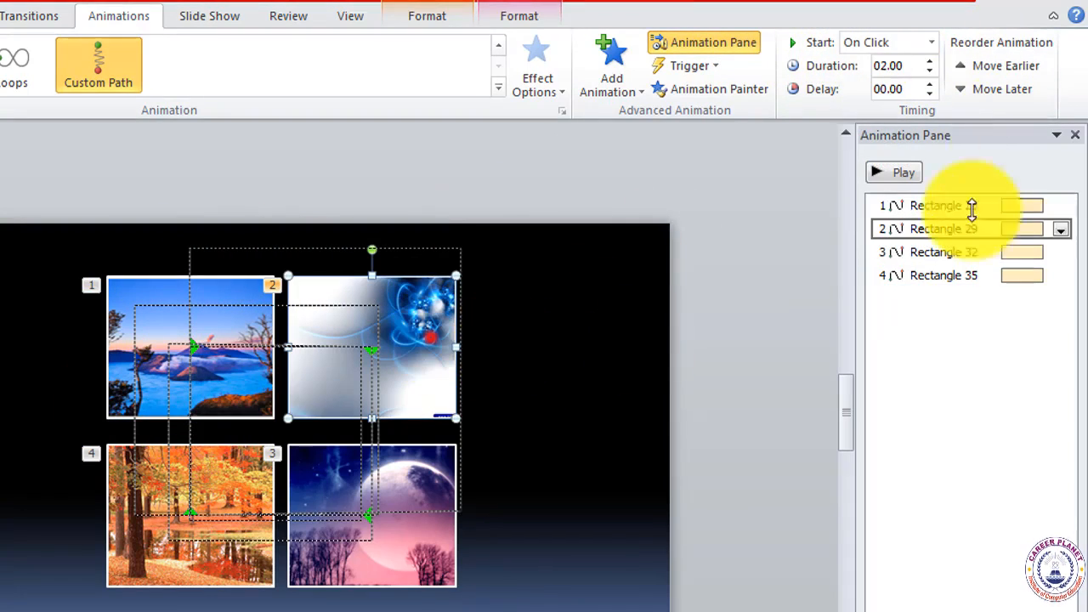
{"action": "left_click", "coordinate": [933, 41]}
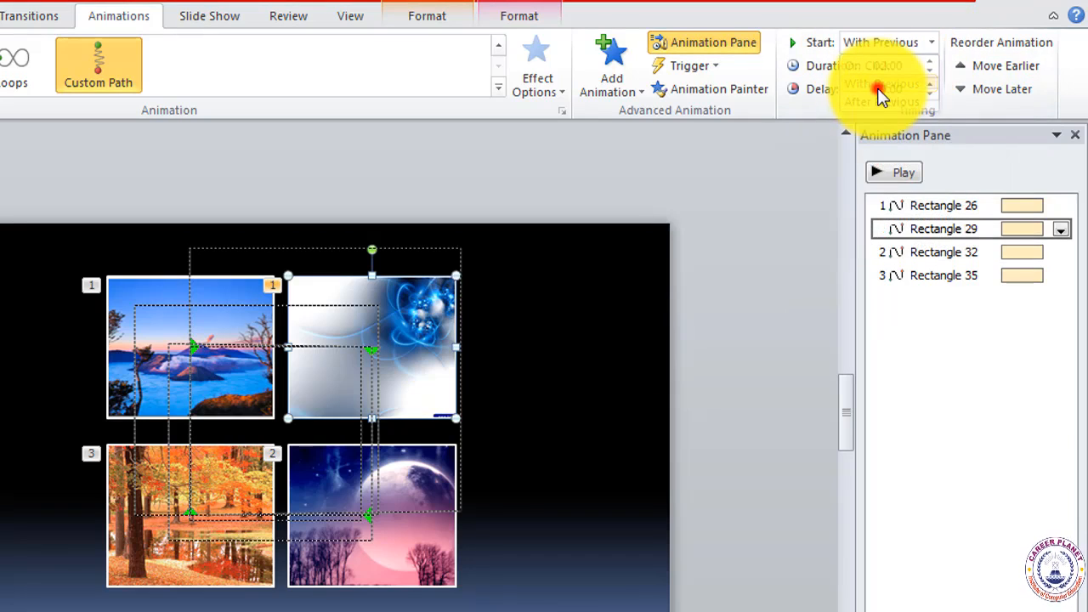
{"action": "left_click", "coordinate": [879, 88]}
Set the moon and autumn forest pictures' animations to start With Previous, and preview the combined motion
{"action": "left_click", "coordinate": [404, 558]}
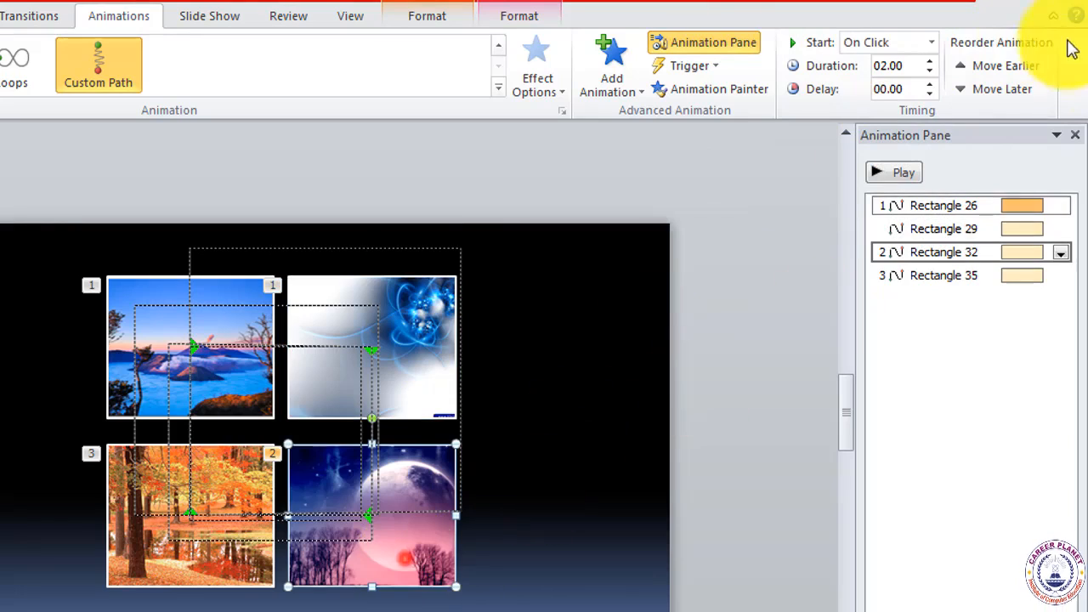
{"action": "left_click", "coordinate": [932, 43]}
{"action": "left_click", "coordinate": [902, 87]}
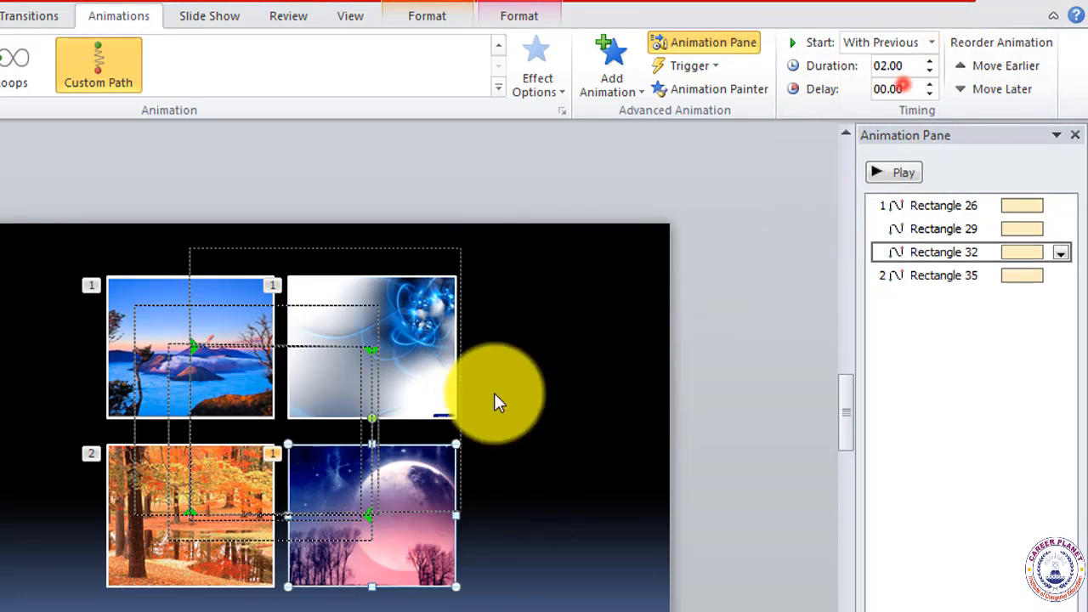
{"action": "left_click", "coordinate": [238, 563]}
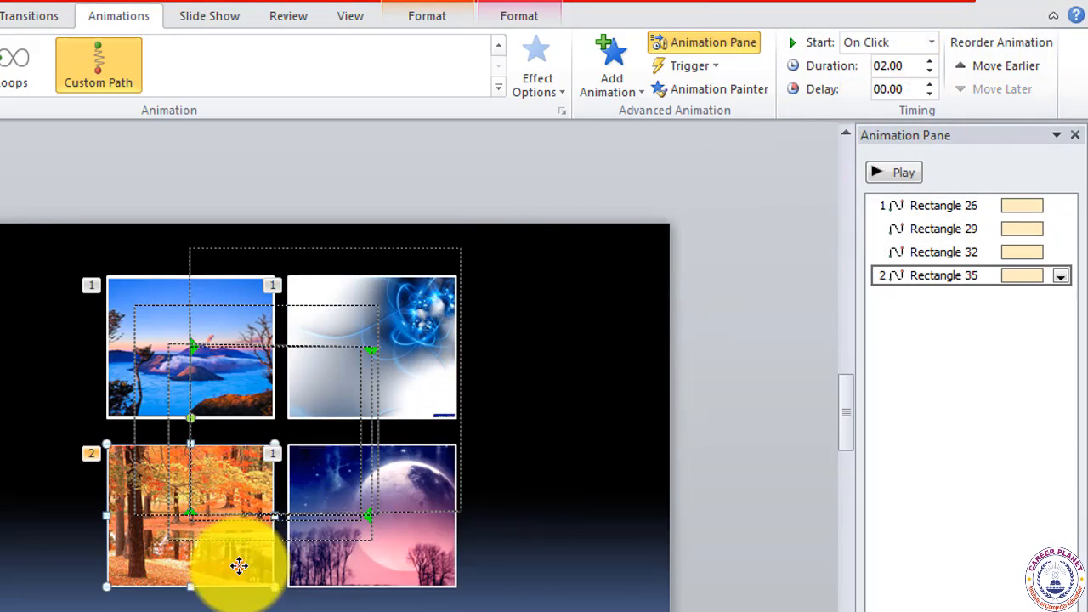
{"action": "left_click", "coordinate": [932, 42]}
{"action": "left_click", "coordinate": [902, 88]}
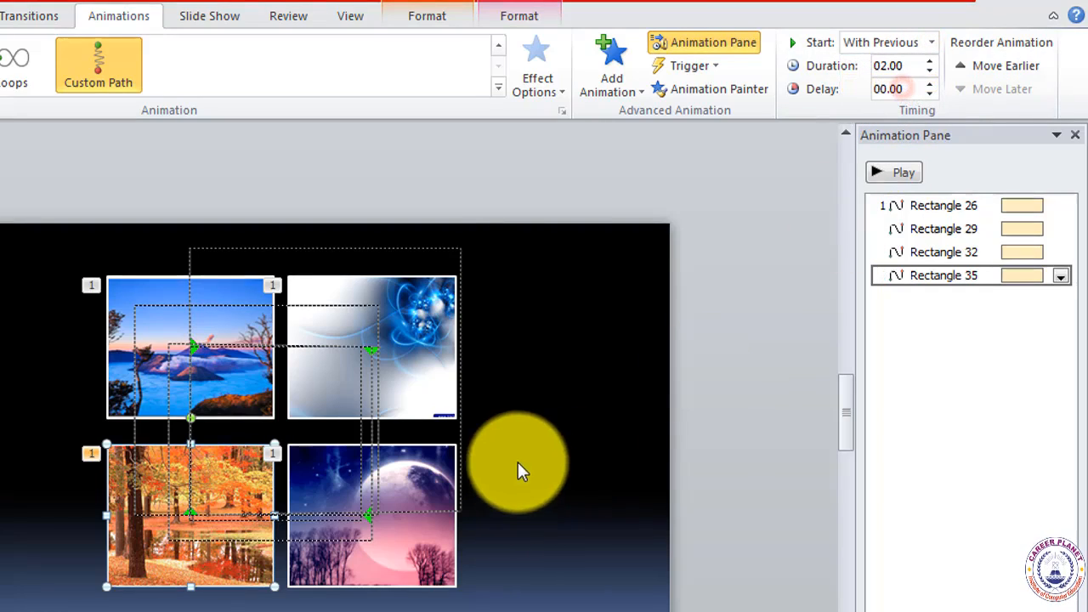
{"action": "left_click", "coordinate": [893, 174]}
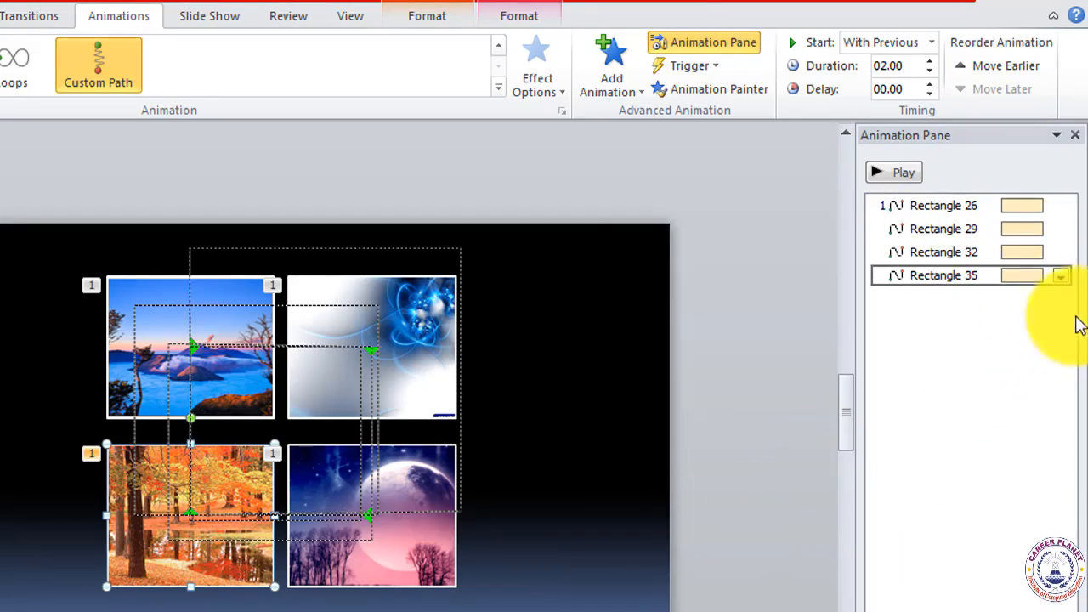
Set the autumn forest picture's motion path animation to repeat Until End of Slide
{"action": "left_click", "coordinate": [1061, 277]}
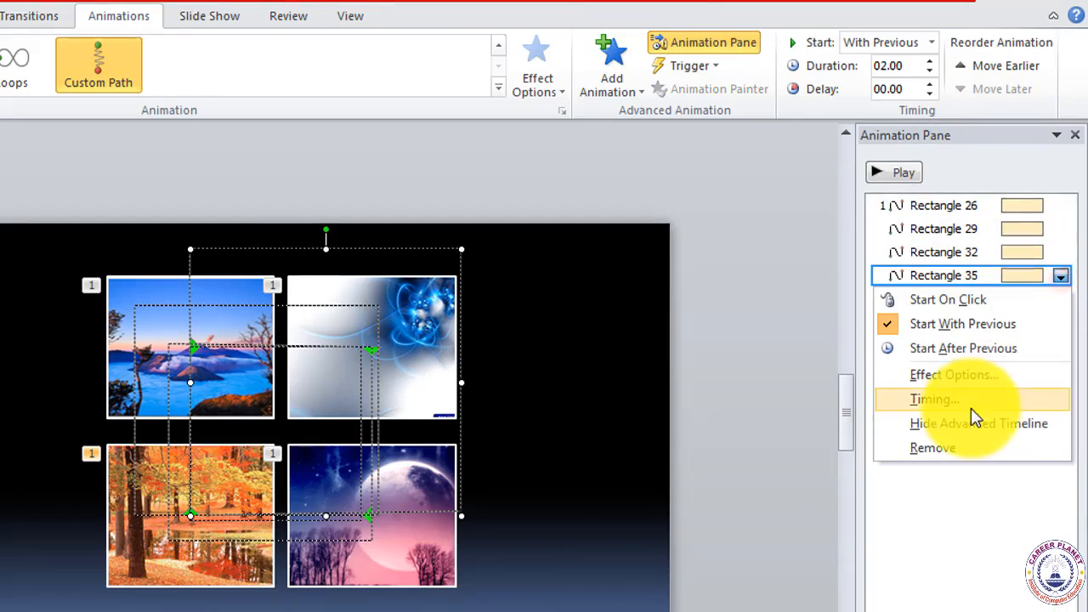
{"action": "left_click", "coordinate": [958, 376]}
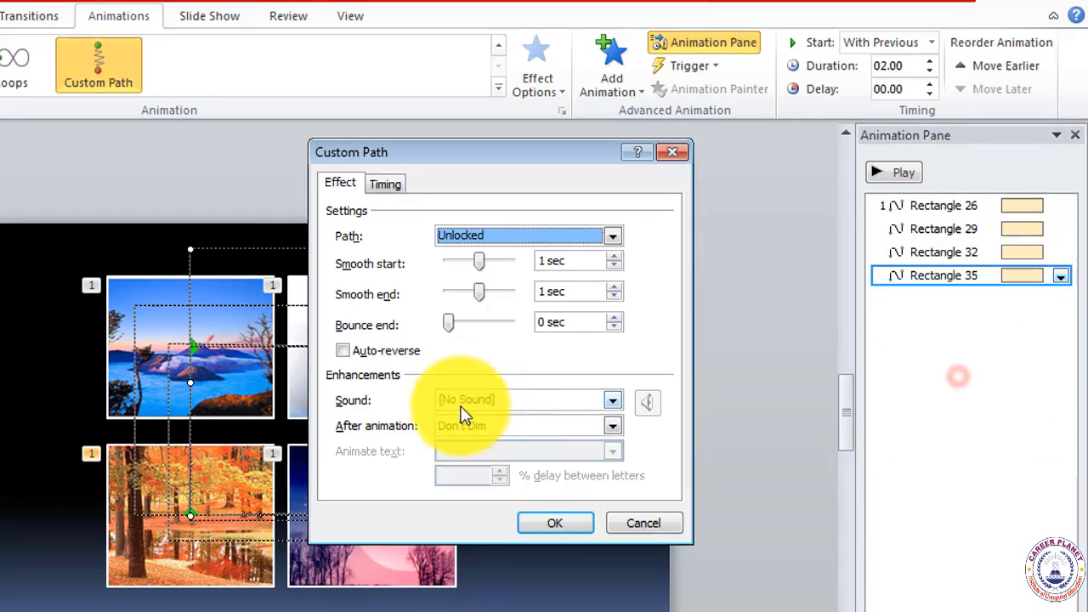
{"action": "left_click", "coordinate": [385, 184]}
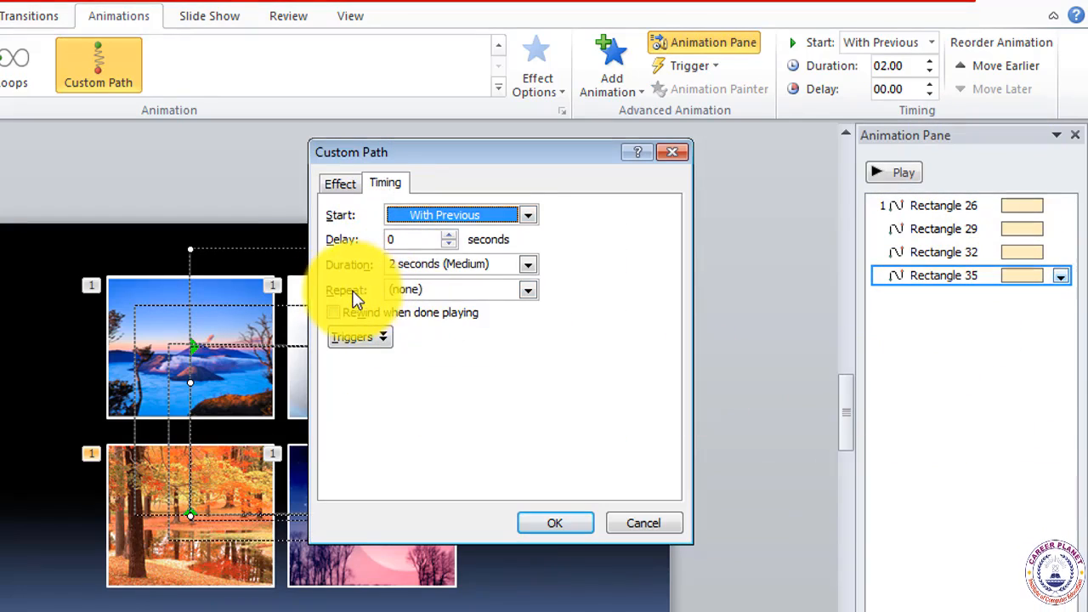
{"action": "left_click", "coordinate": [528, 291]}
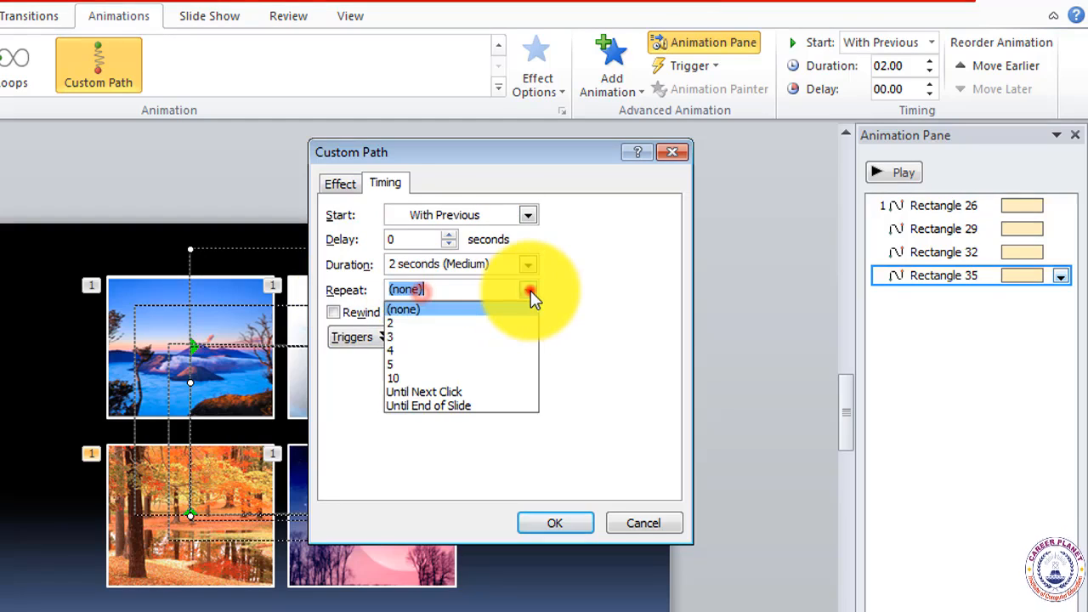
{"action": "left_click", "coordinate": [425, 407]}
Set the moon picture's motion path animation to repeat Until End of Slide
{"action": "left_click_drag", "start_coordinate": [1033, 238], "coordinate": [1052, 259]}
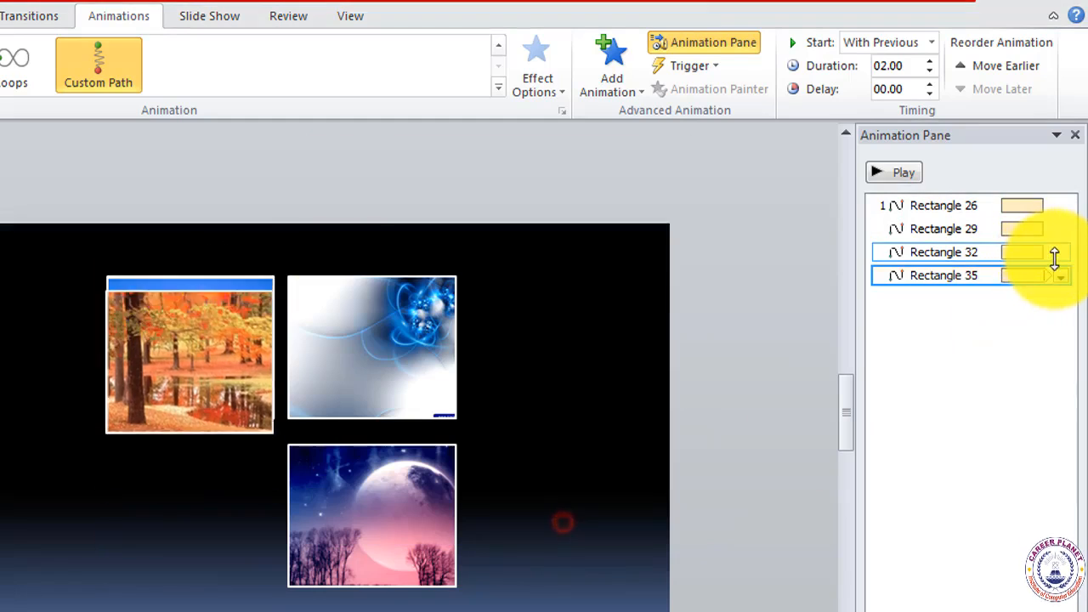
{"action": "left_click", "coordinate": [1060, 255]}
{"action": "left_click", "coordinate": [935, 352]}
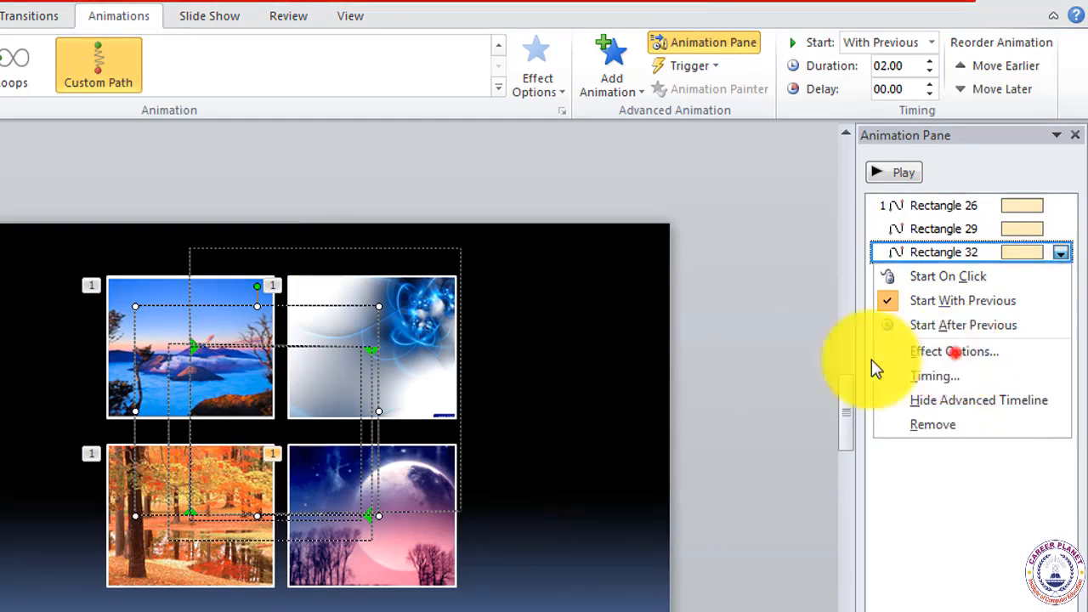
{"action": "left_click", "coordinate": [385, 183]}
{"action": "left_click", "coordinate": [526, 293]}
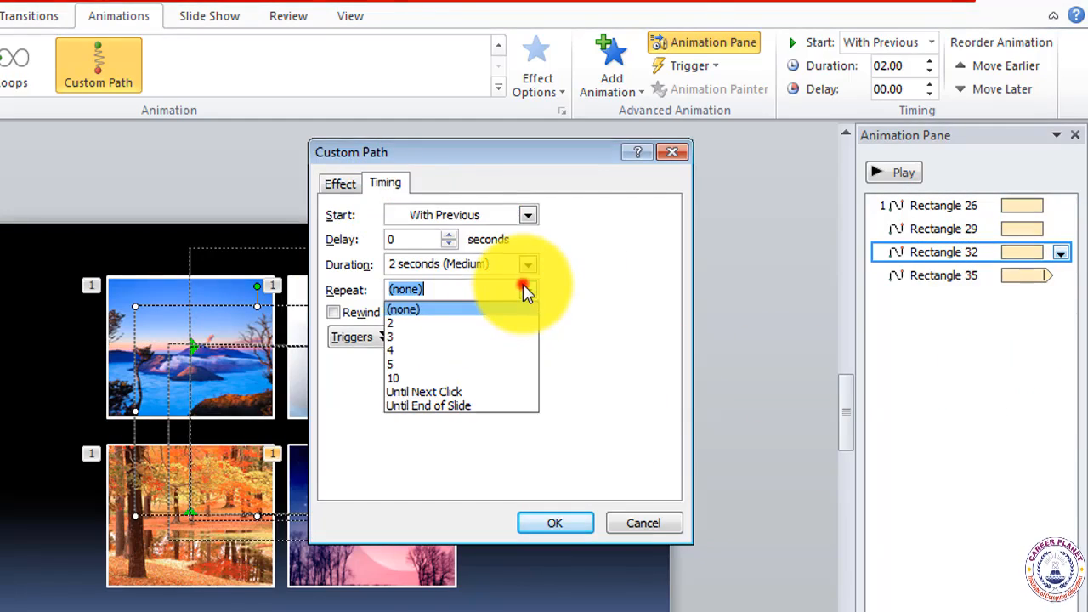
{"action": "left_click", "coordinate": [446, 406]}
{"action": "left_click", "coordinate": [570, 523]}
Set the blue abstract picture's motion path animation to repeat Until End of Slide
{"action": "left_click", "coordinate": [1040, 231]}
{"action": "left_click", "coordinate": [1061, 231]}
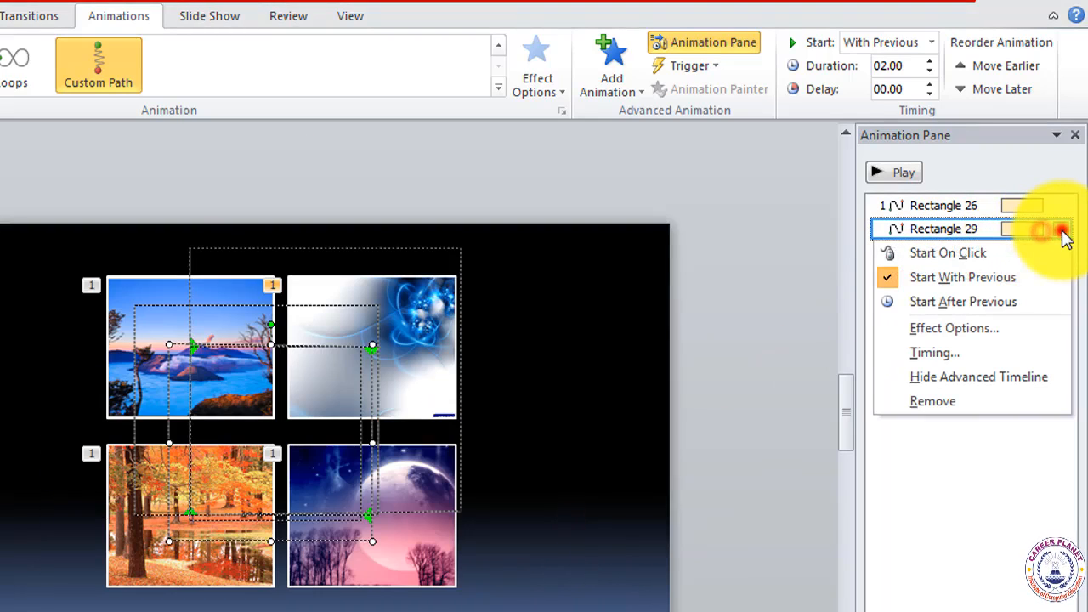
{"action": "left_click", "coordinate": [953, 330]}
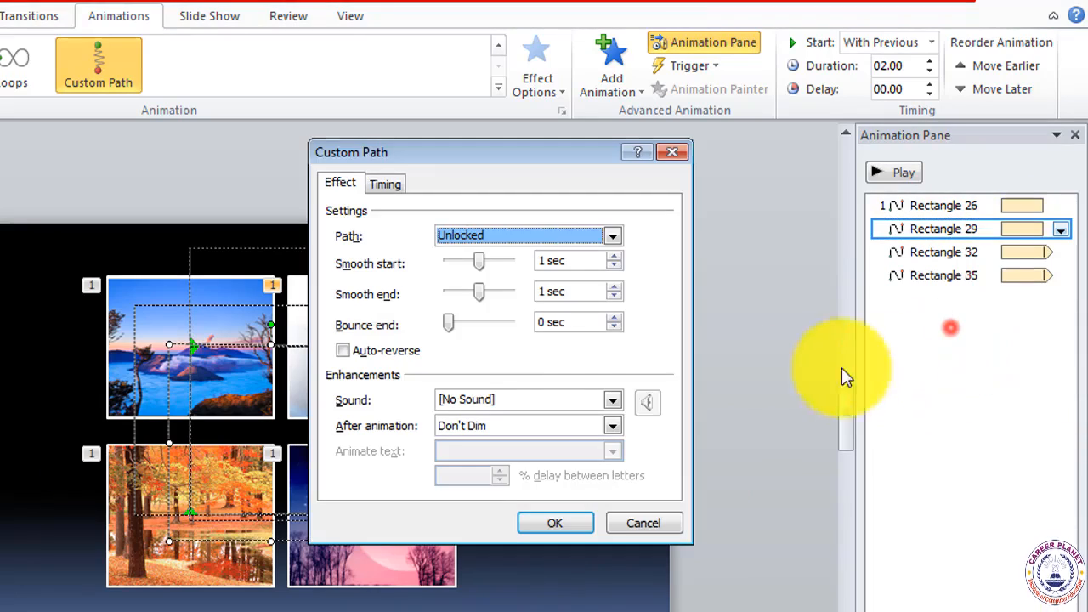
{"action": "left_click", "coordinate": [387, 185]}
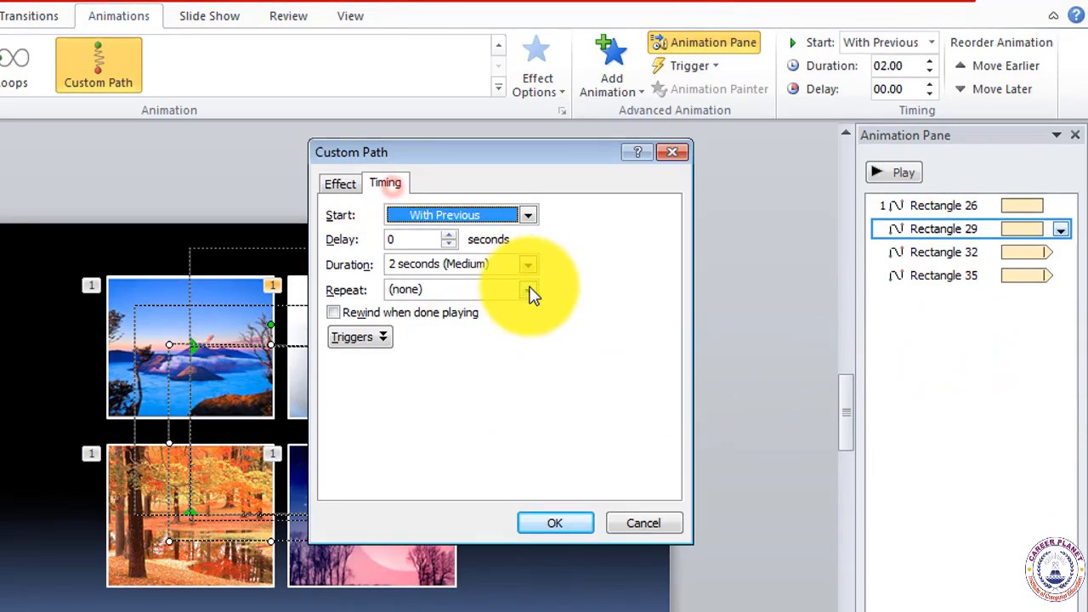
{"action": "left_click", "coordinate": [528, 290]}
{"action": "left_click", "coordinate": [442, 406]}
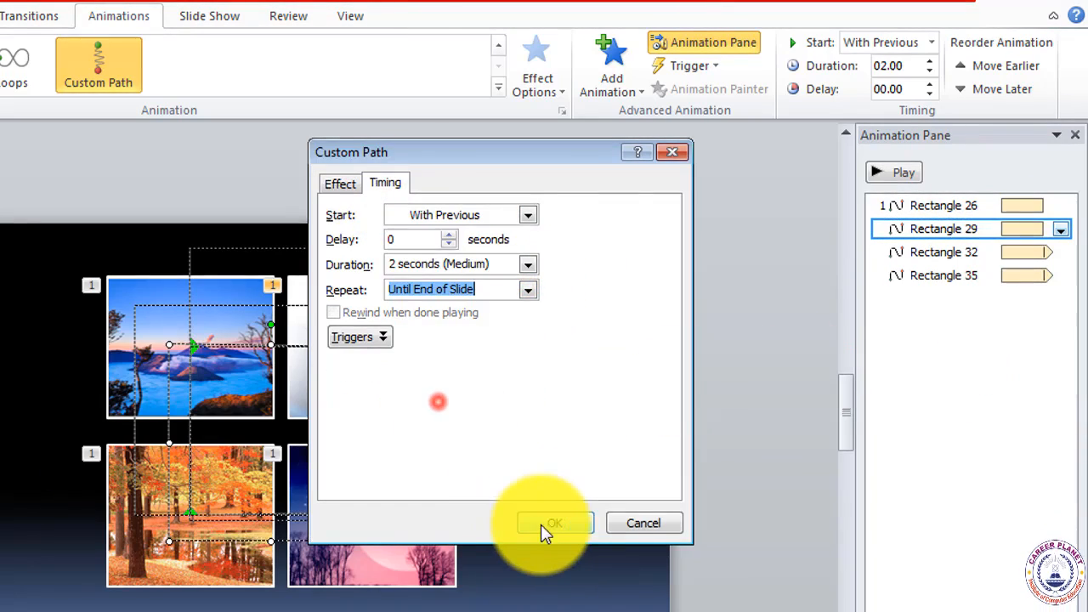
{"action": "left_click", "coordinate": [553, 525]}
Set the volcano lake picture's motion path animation to repeat Until End of Slide, and preview the looping motion in the slide show
{"action": "left_click", "coordinate": [972, 207]}
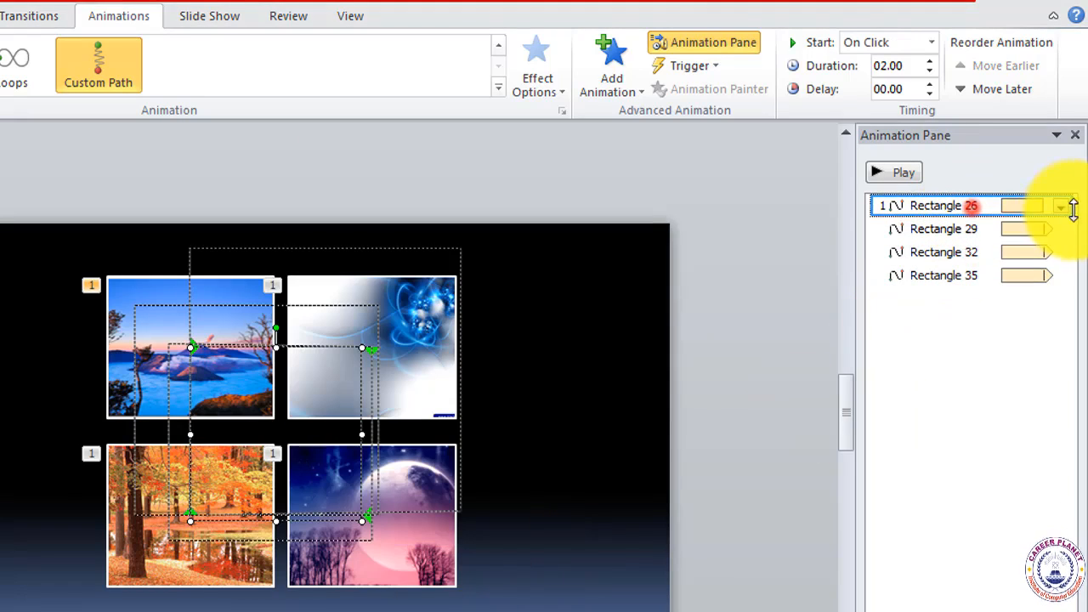
{"action": "left_click", "coordinate": [1065, 208]}
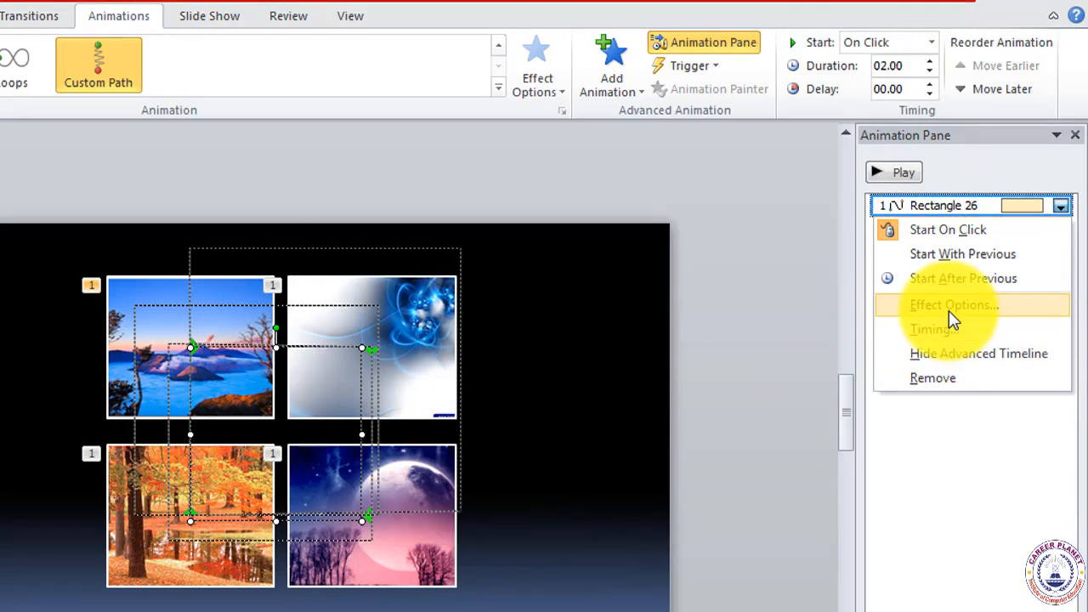
{"action": "left_click", "coordinate": [949, 311]}
{"action": "left_click", "coordinate": [385, 184]}
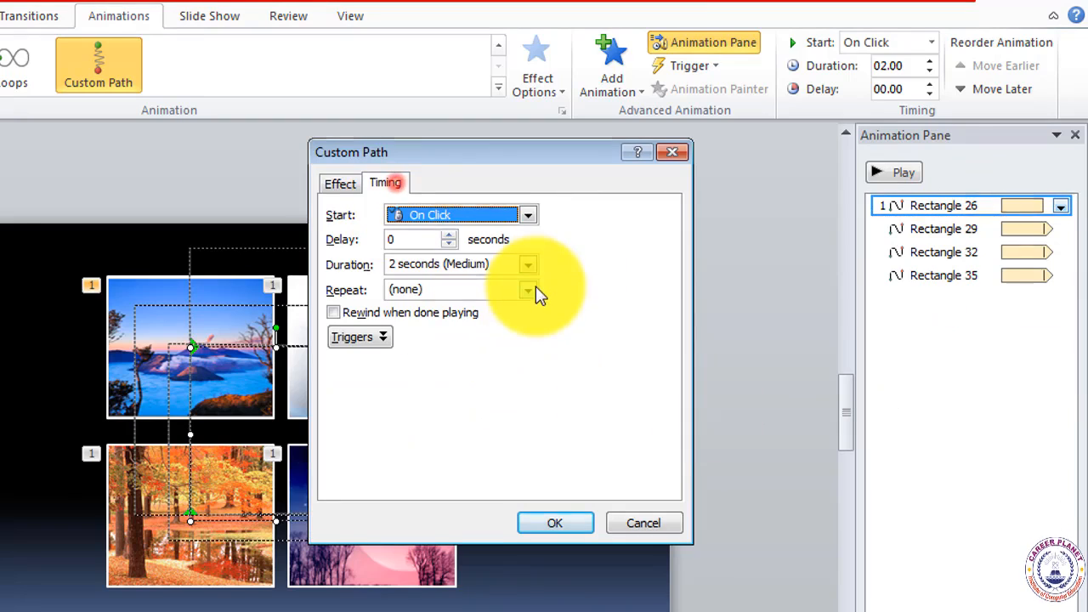
{"action": "left_click", "coordinate": [468, 406]}
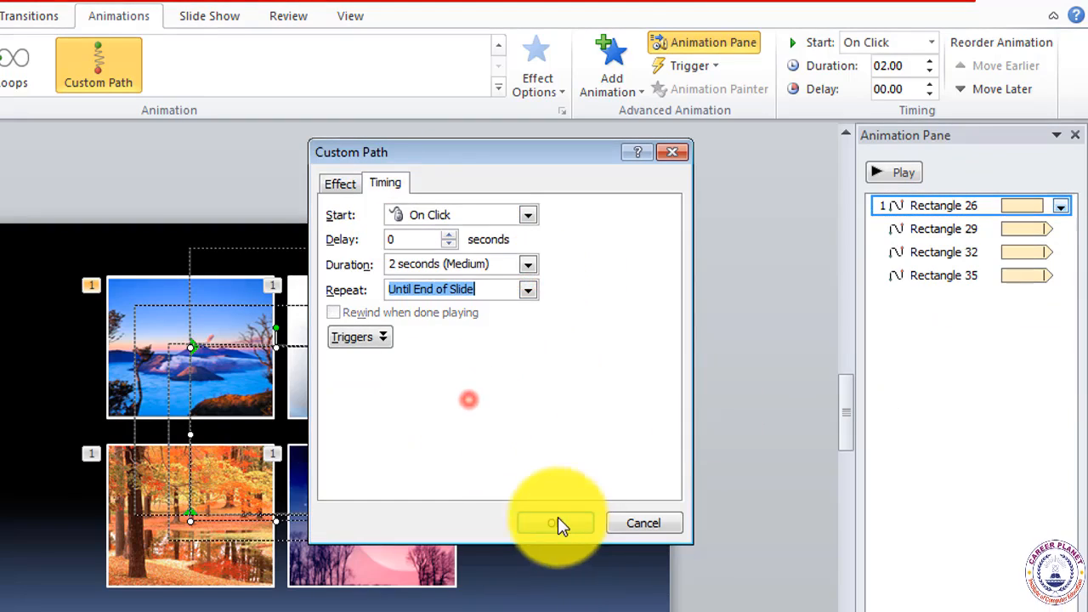
{"action": "left_click", "coordinate": [557, 523]}
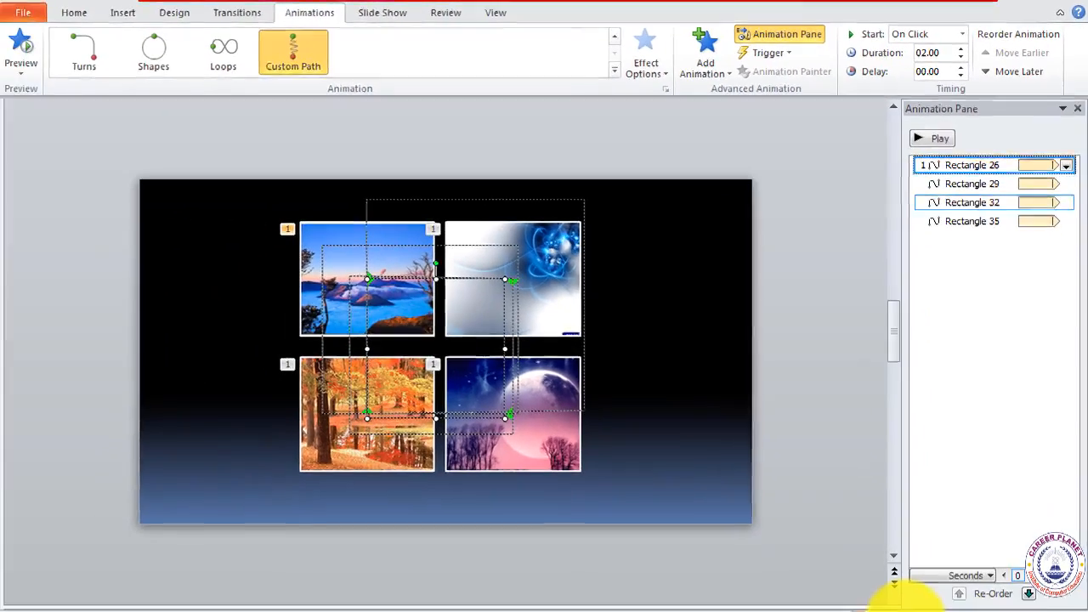
{"action": "left_click", "coordinate": [879, 599]}
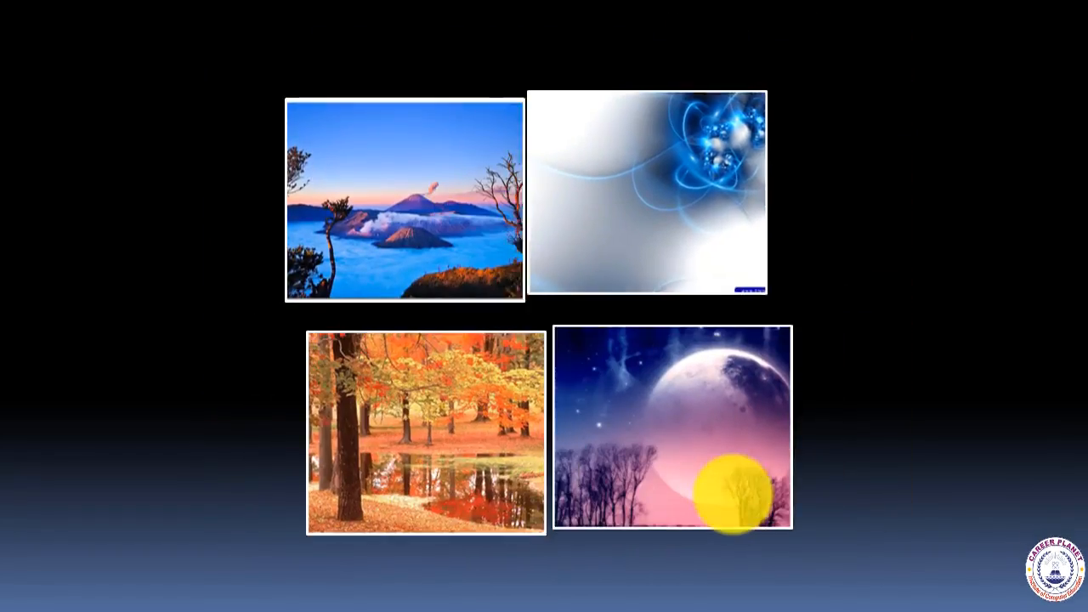
{"action": "key", "text": "Escape"}
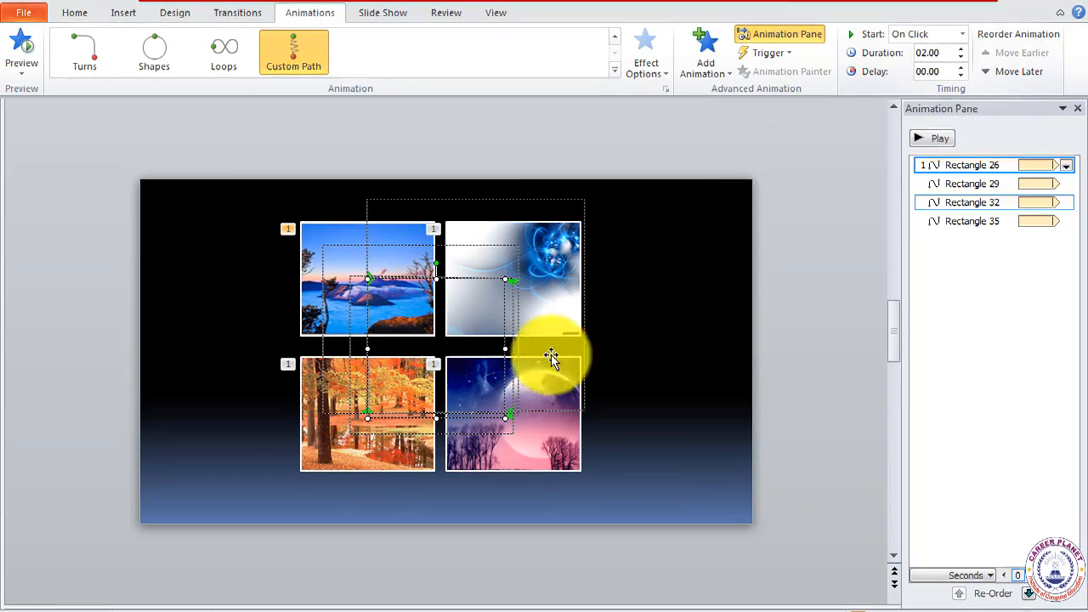
Set the duration of all four pictures' motion path animations to 3.25 seconds, and play the slide show to check the motion
{"action": "left_click_drag", "start_coordinate": [147, 116], "coordinate": [674, 592]}
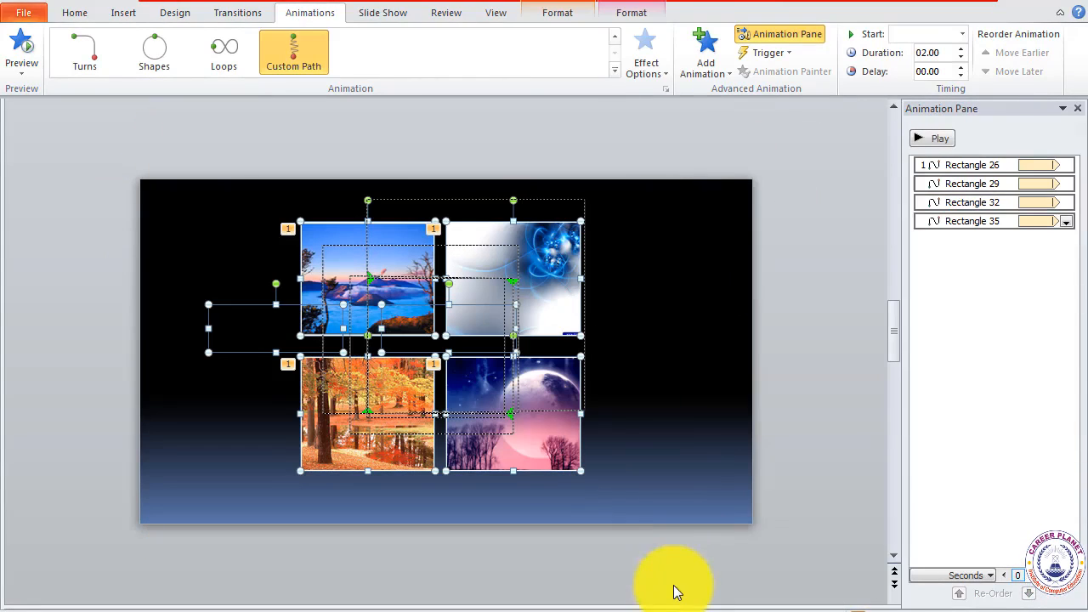
{"action": "left_click", "coordinate": [961, 48]}
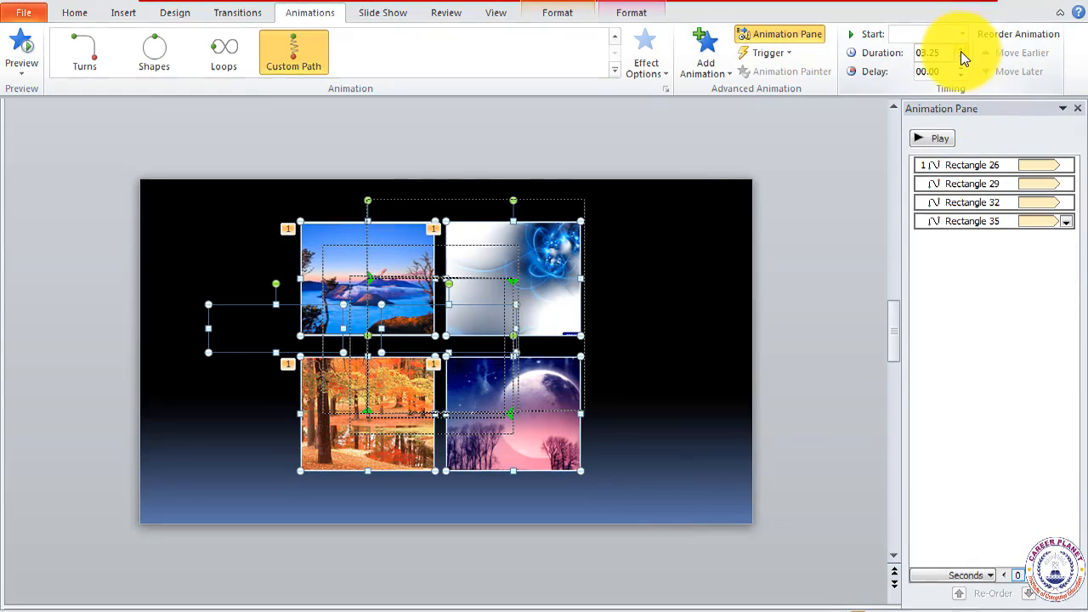
{"action": "left_click", "coordinate": [792, 500]}
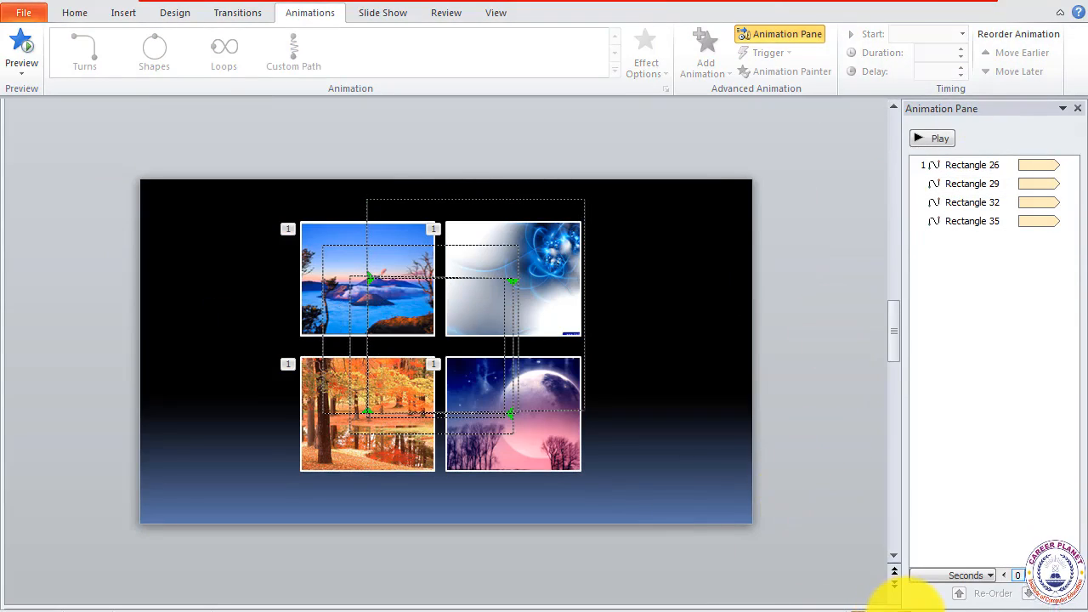
{"action": "left_click", "coordinate": [907, 597]}
{"action": "left_click", "coordinate": [808, 527]}
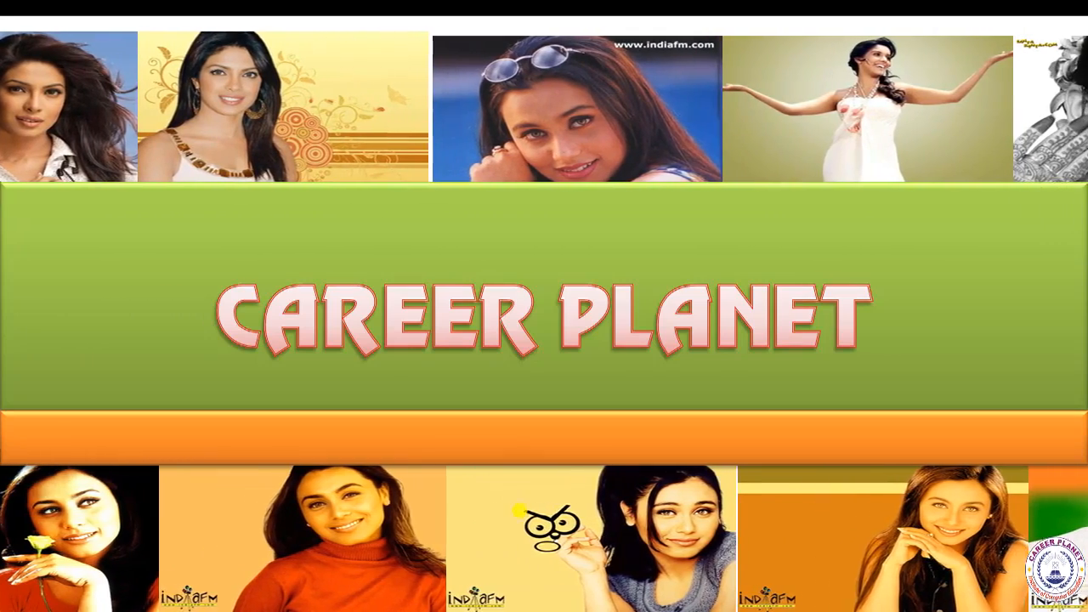
{"action": "key", "text": "Escape"}
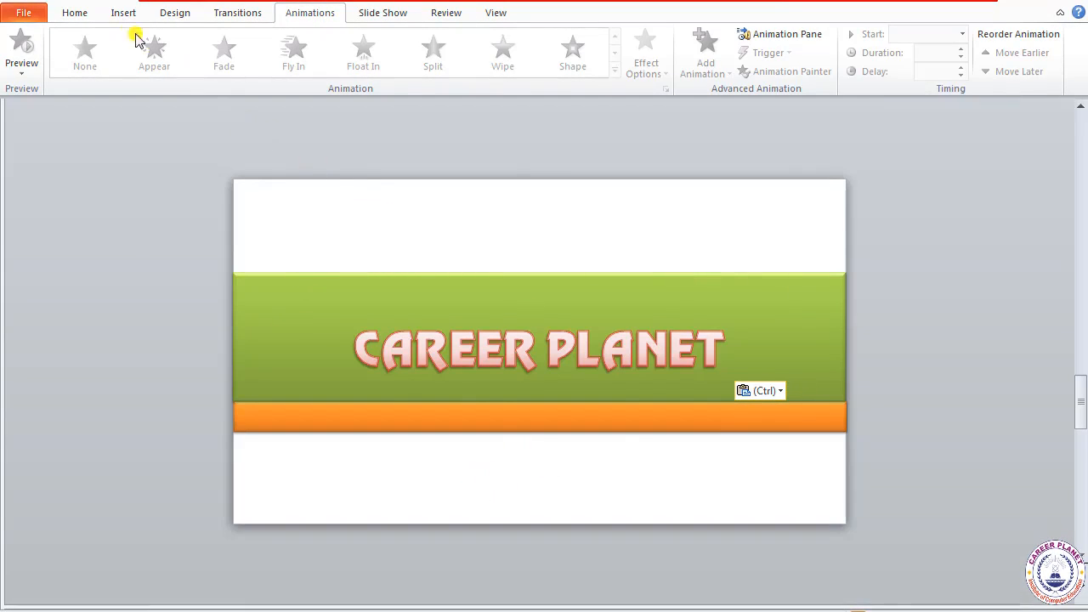
Insert the pictures Walls (197), Walls (198), Walls (200) and Walls (268) from the Pictures library into the CAREER PLANET slide
{"action": "left_click", "coordinate": [110, 14]}
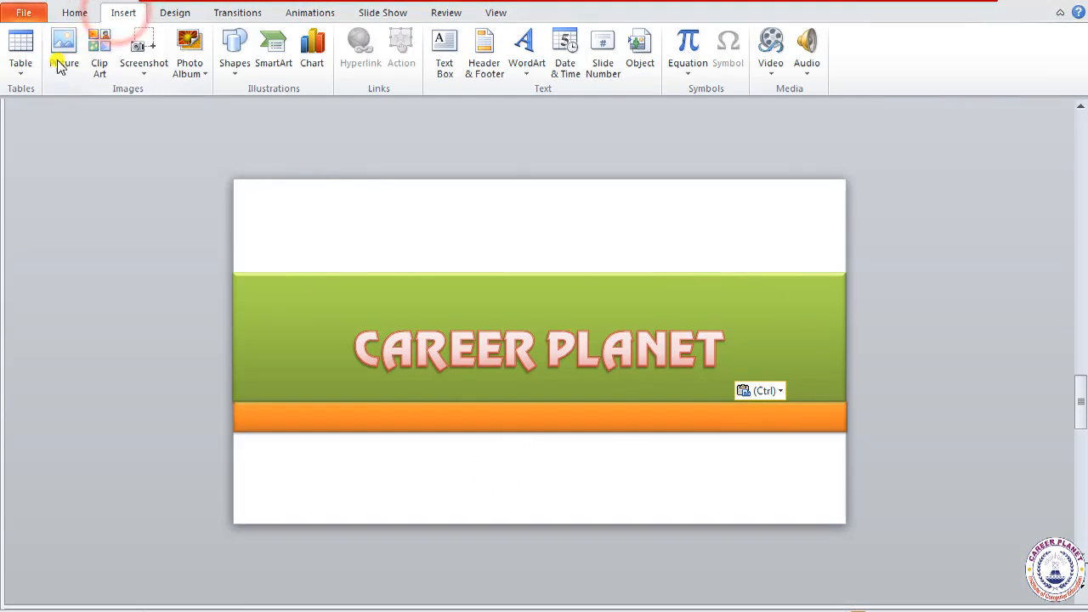
{"action": "left_click", "coordinate": [63, 60]}
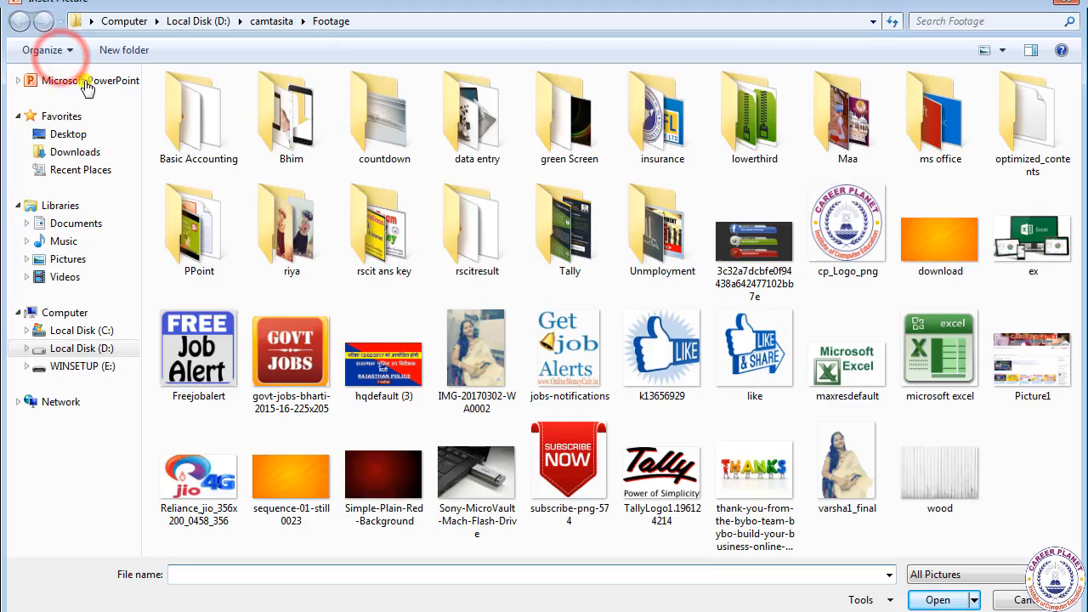
{"action": "left_click", "coordinate": [66, 260]}
{"action": "left_click", "coordinate": [936, 192], "text": "ctrl"}
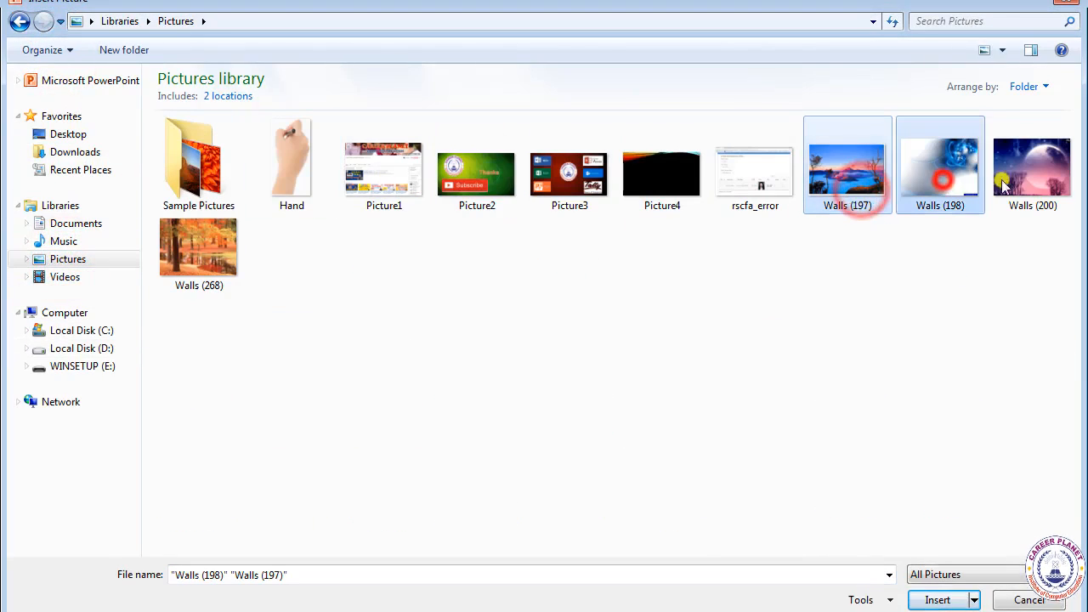
{"action": "left_click", "coordinate": [1053, 180], "text": "ctrl"}
{"action": "left_click", "coordinate": [935, 599]}
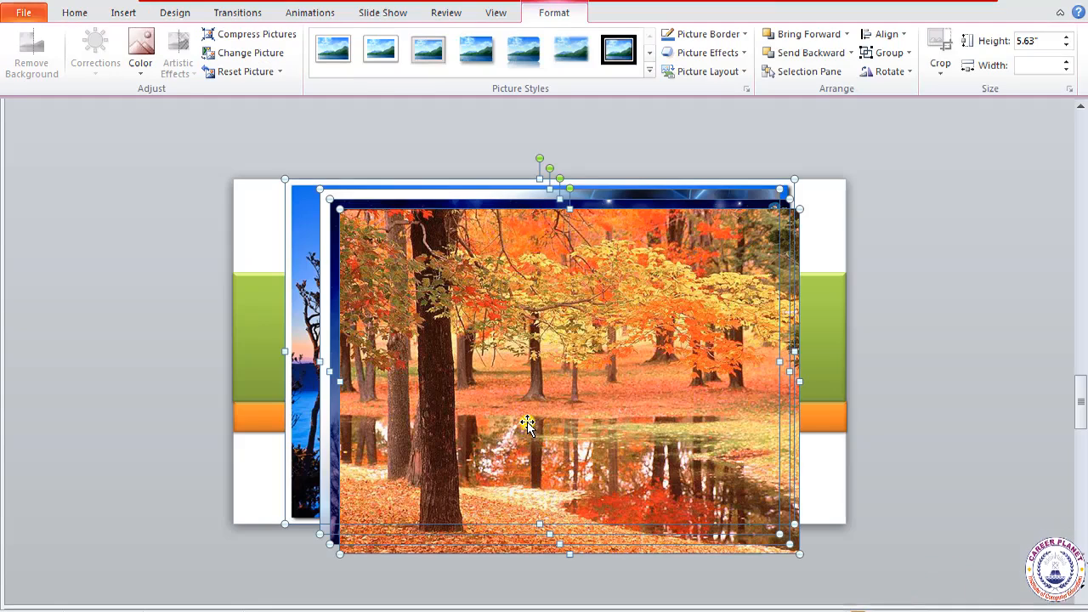